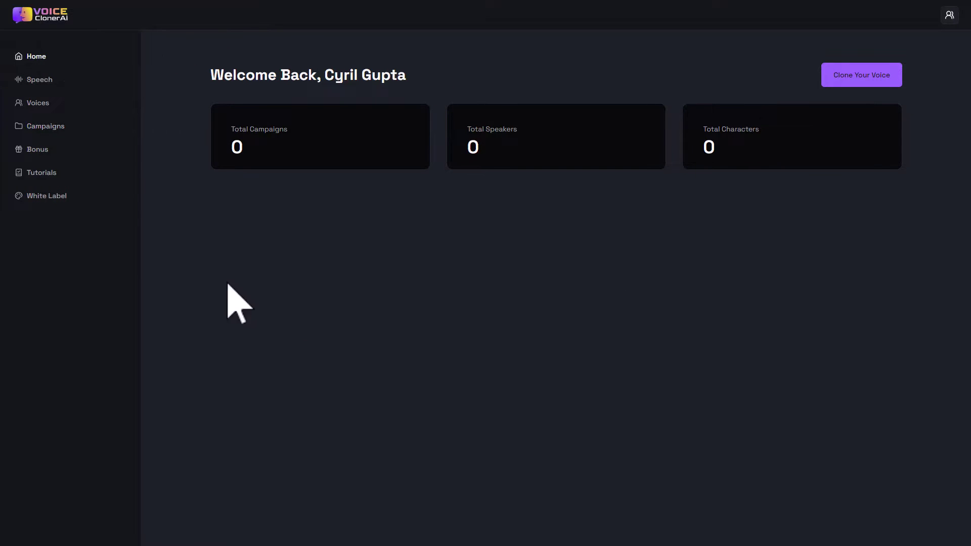
- Pass through Voice Synthesis to reach the empty Voice Lab page
drag(362, 145, 769, 162)
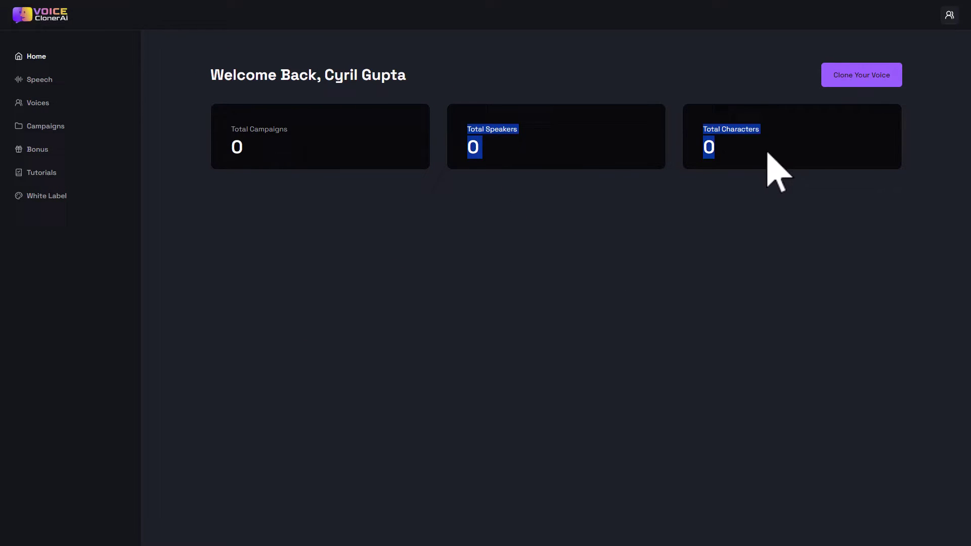
click(769, 163)
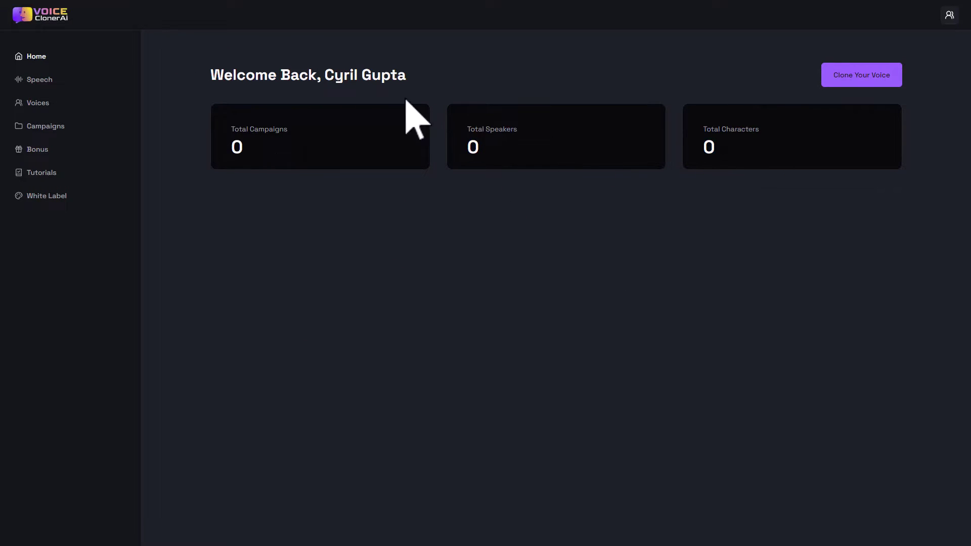
click(29, 83)
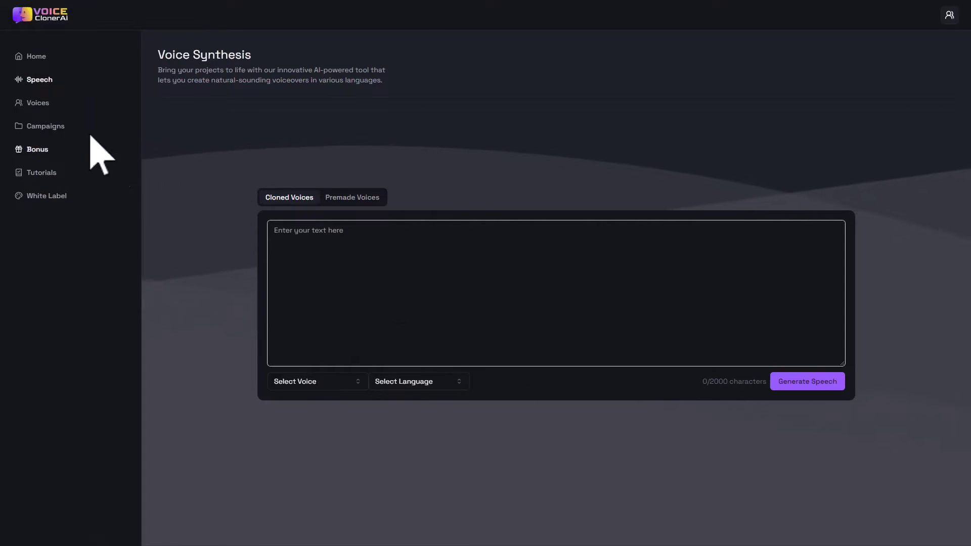
click(38, 102)
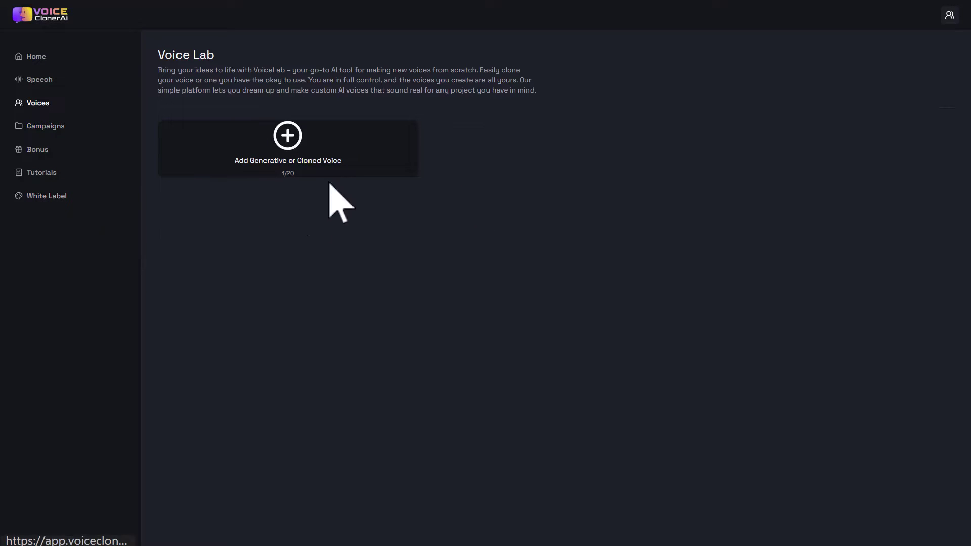
- Record a video reading the consent text aloud and submit it
click(321, 161)
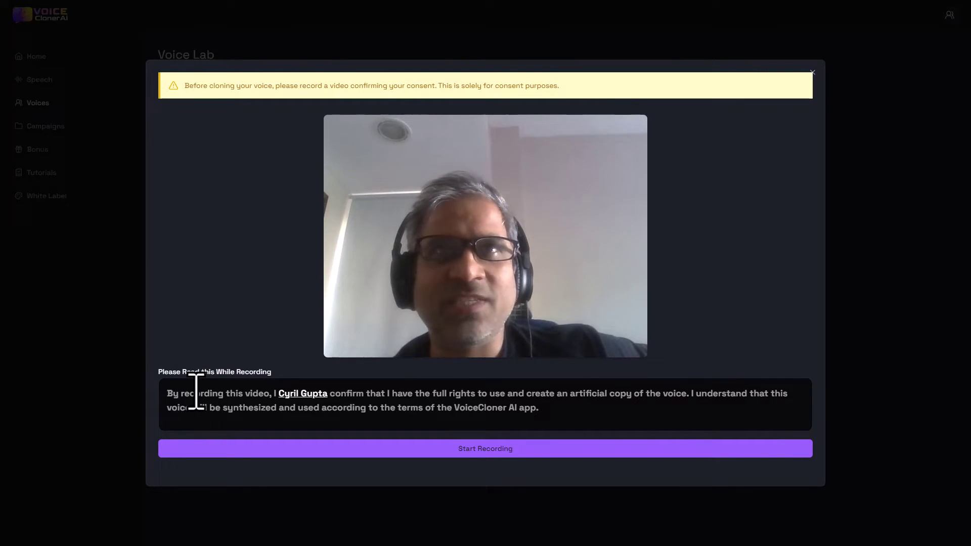
click(363, 449)
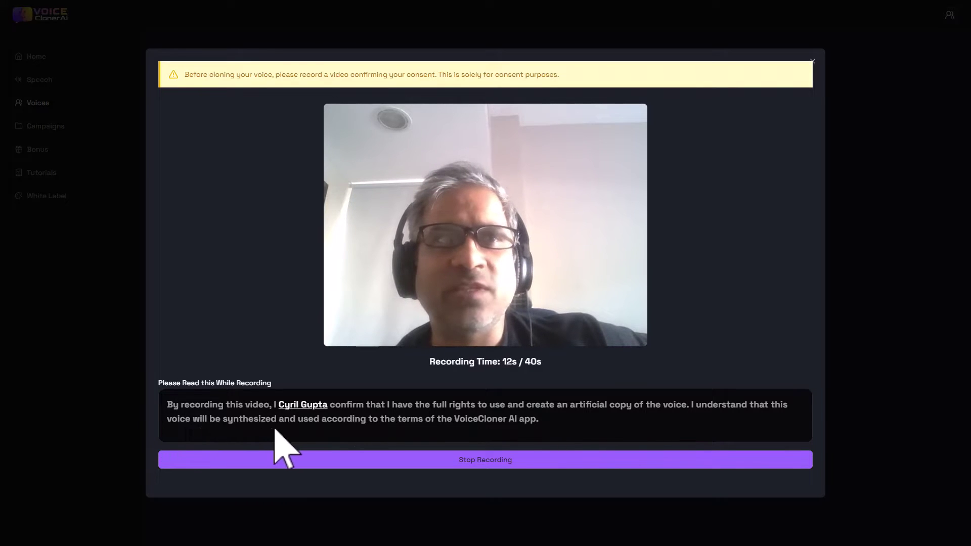
click(518, 462)
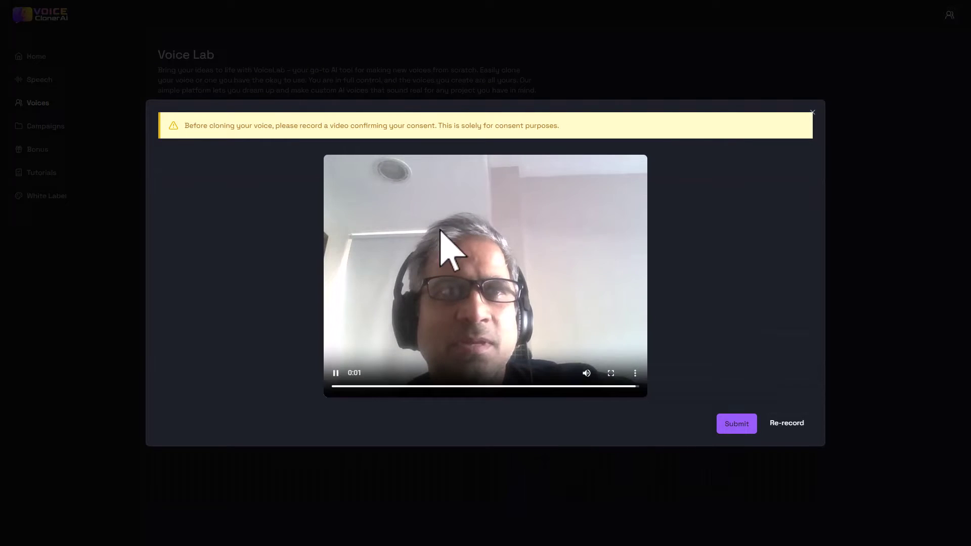
click(739, 427)
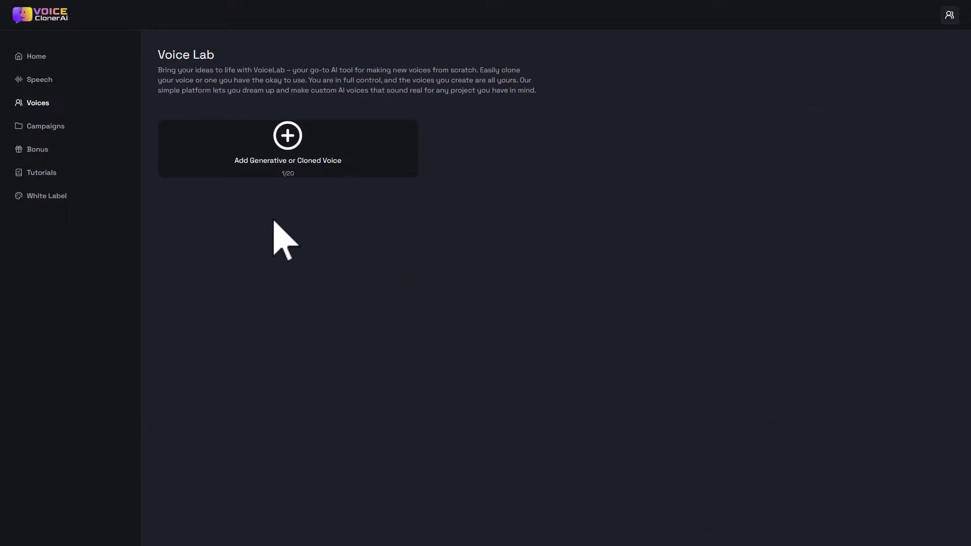
- Record a fresh voice sample and build a cloned speaker from it
click(282, 192)
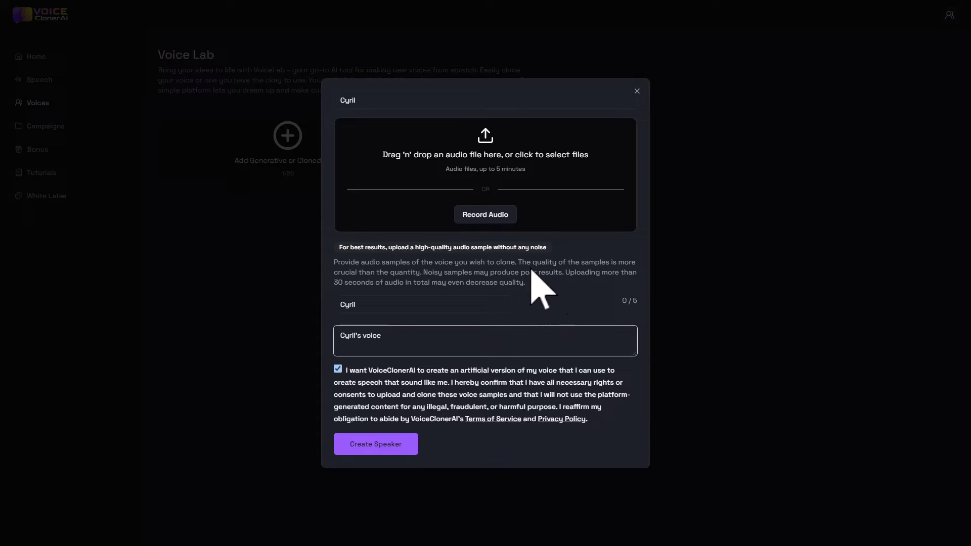
click(496, 215)
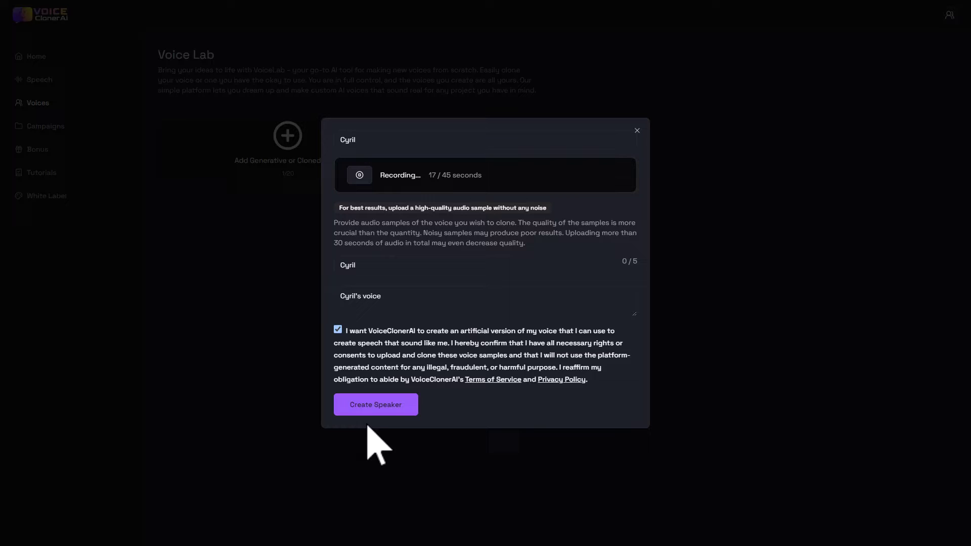
click(381, 407)
click(360, 166)
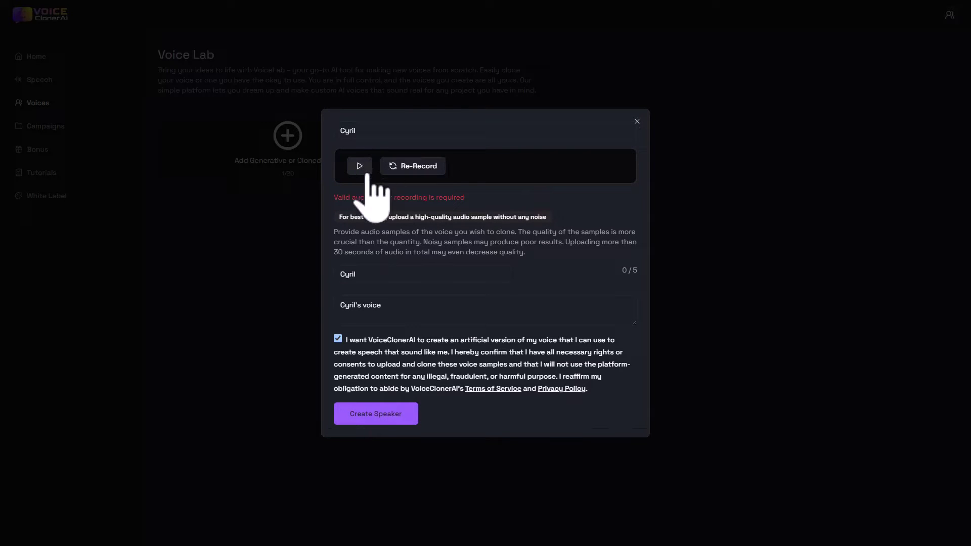
click(383, 415)
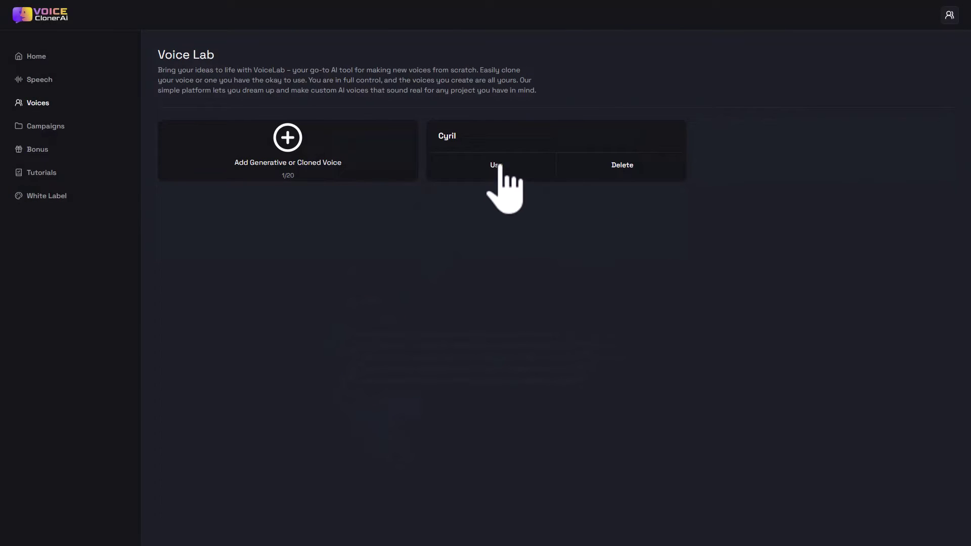
- Use the new cloned voice for speech, then switch to Premade Voices
click(497, 166)
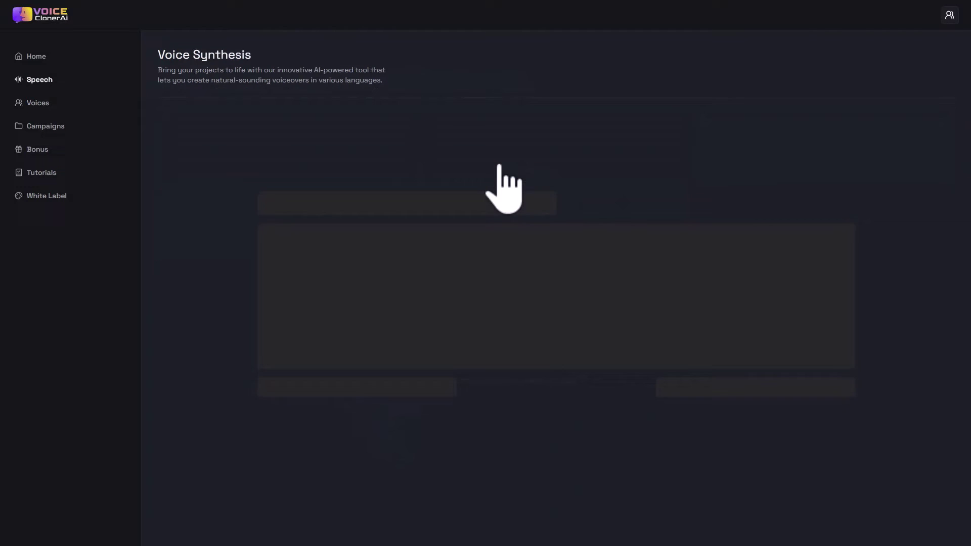
click(345, 198)
click(294, 198)
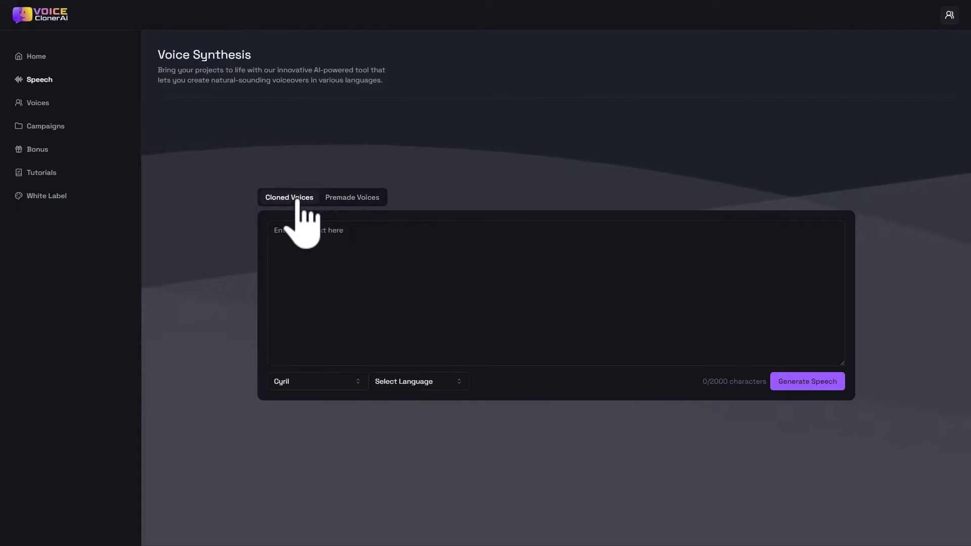
click(351, 198)
- Set the premade voice language to English (India)
click(342, 381)
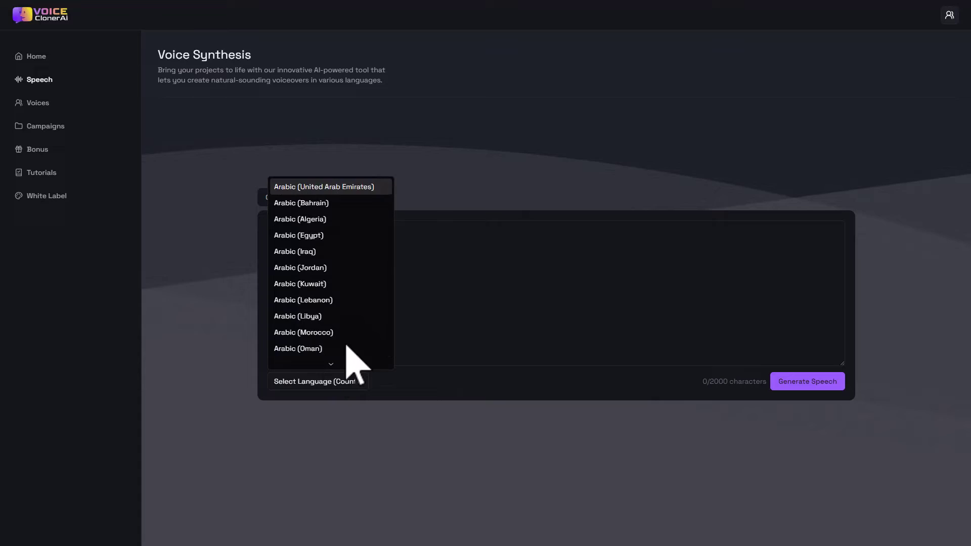
scroll(349, 329, down, 10)
scroll(354, 294, down, 5)
scroll(344, 308, down, 3)
scroll(342, 318, up, 3)
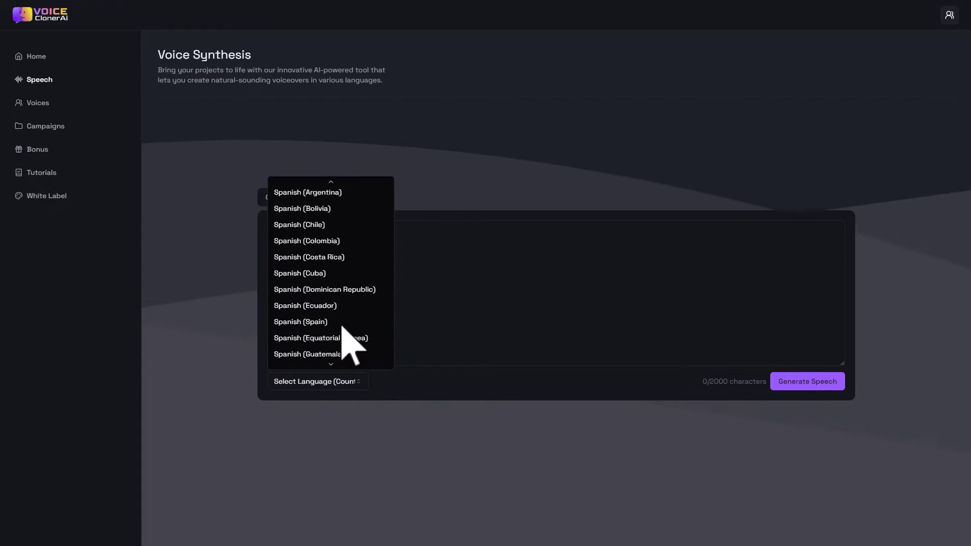
scroll(343, 325, up, 15)
scroll(347, 278, down, 1)
scroll(346, 281, down, 10)
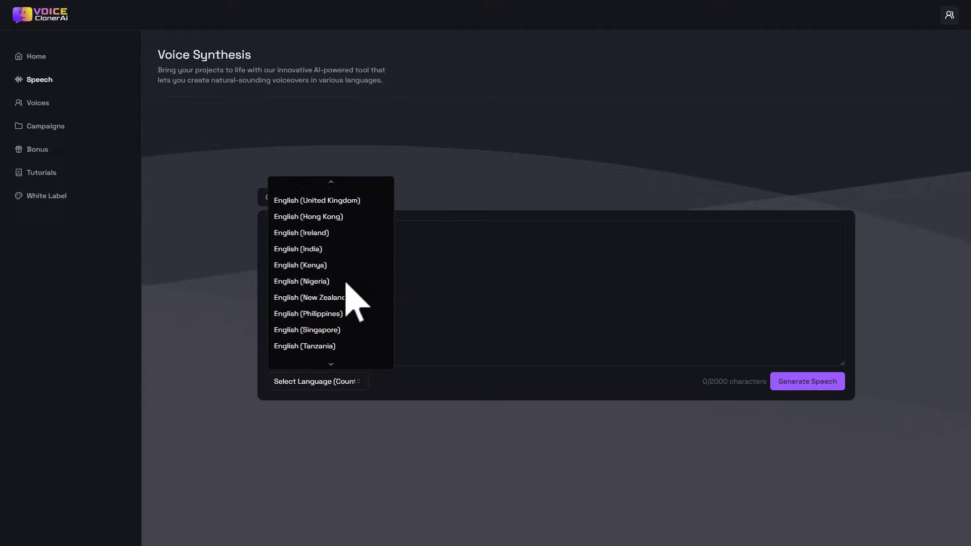
scroll(342, 279, down, 2)
scroll(343, 278, up, 2)
scroll(331, 283, up, 3)
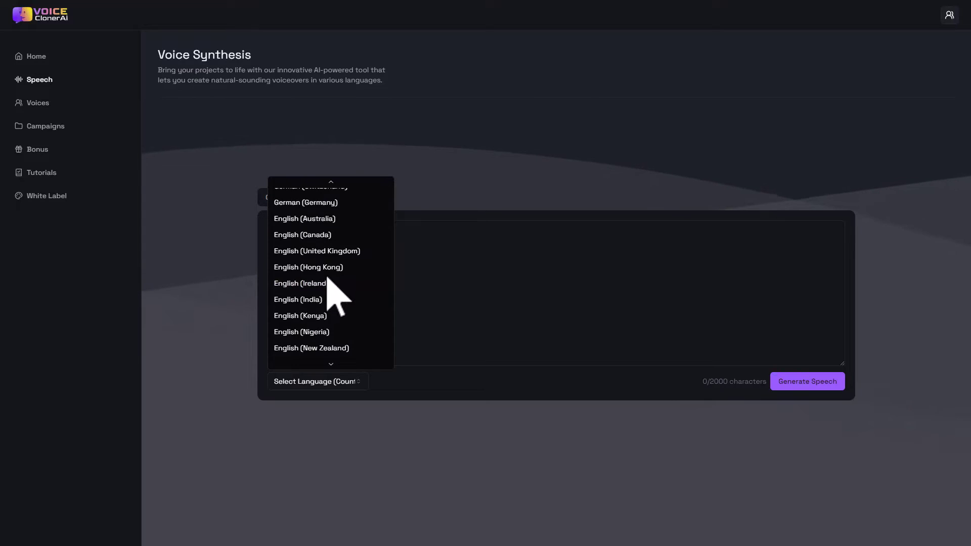
click(316, 299)
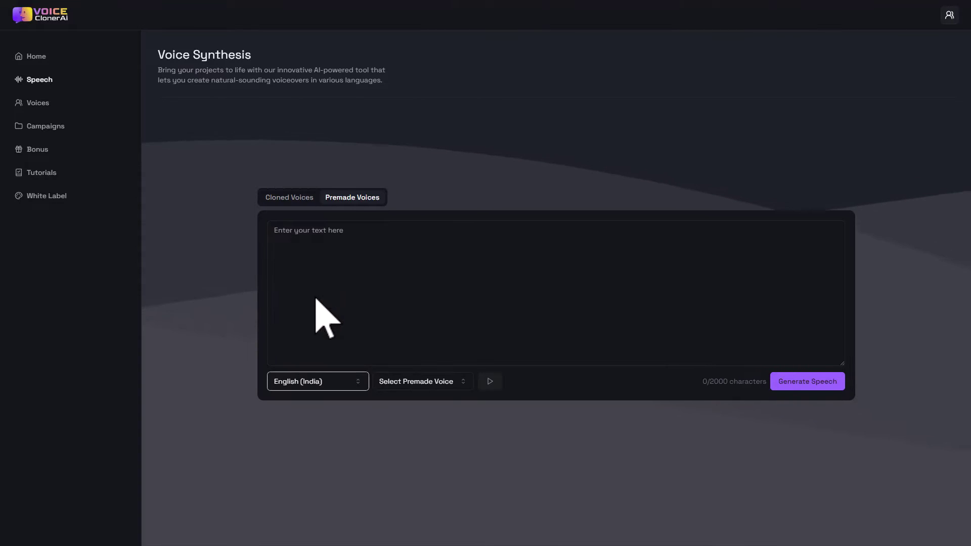
click(422, 382)
click(346, 385)
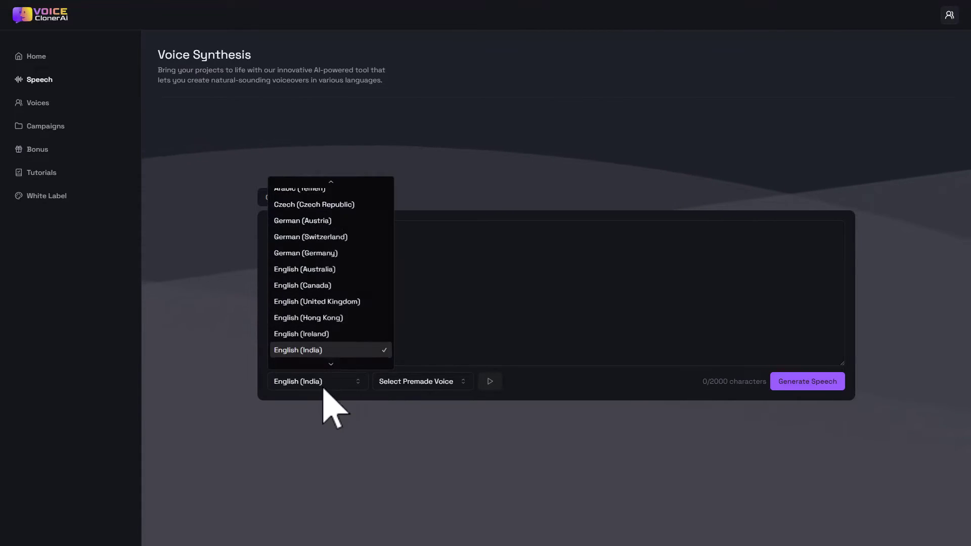
click(389, 383)
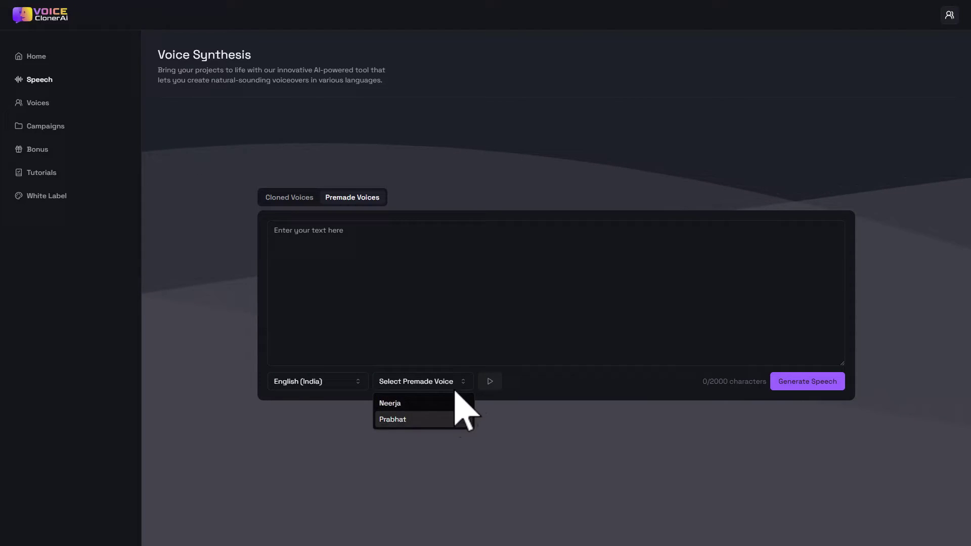
- Select premade voice Prabhat and play its preview
click(514, 383)
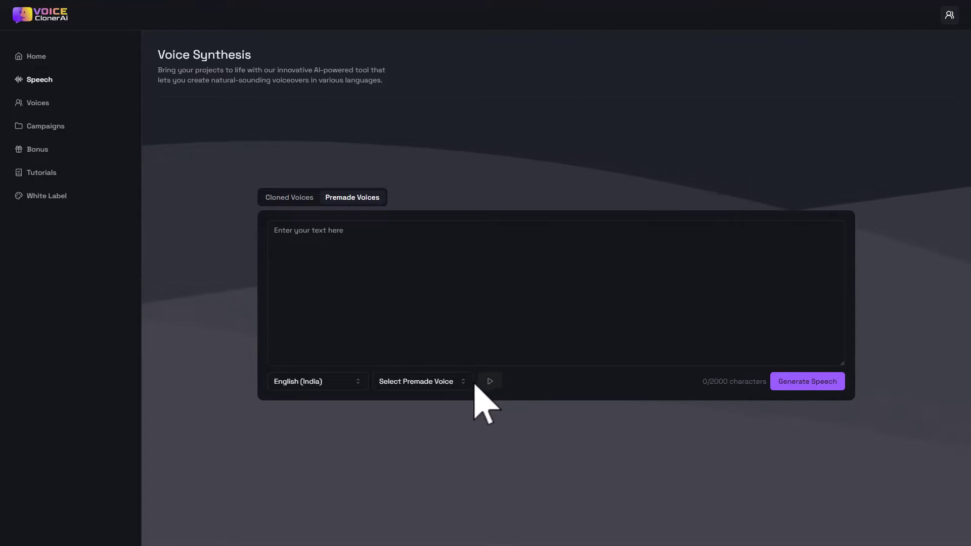
click(458, 383)
click(440, 399)
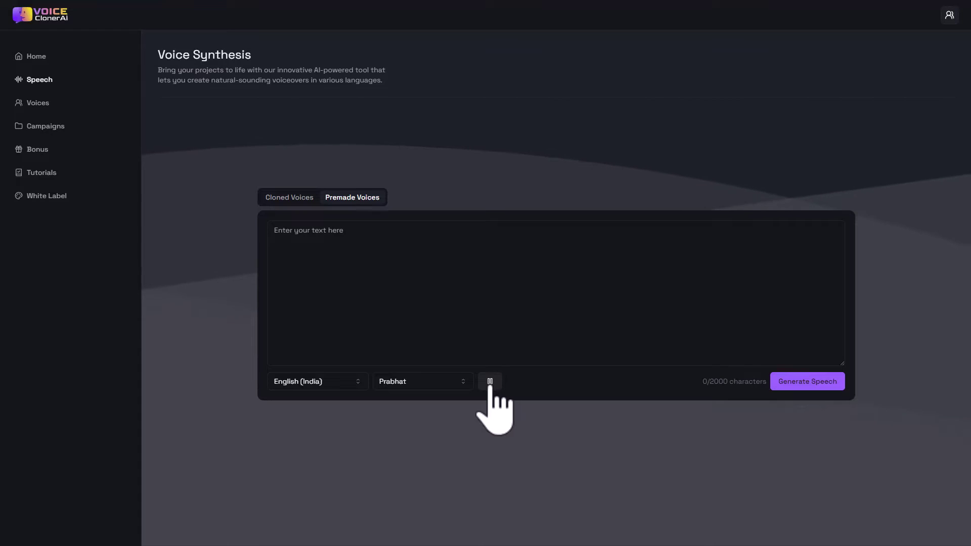
- Change the language to English (Australia) and the premade voice to Darren
click(339, 383)
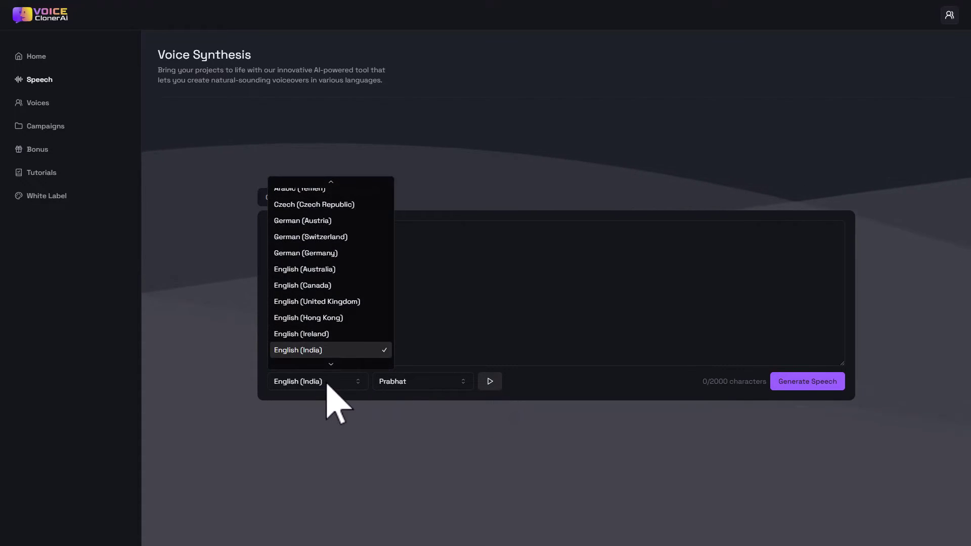
click(340, 270)
click(444, 383)
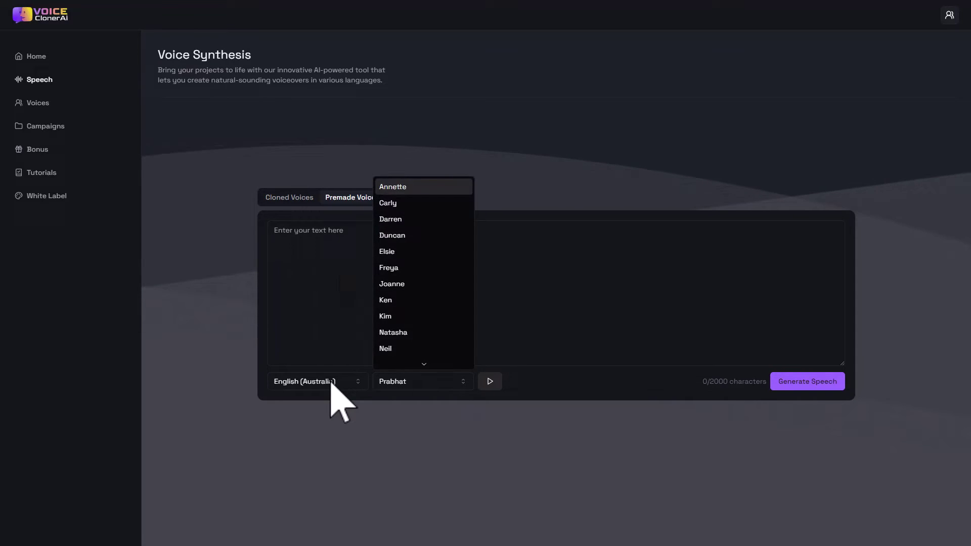
click(387, 382)
click(410, 220)
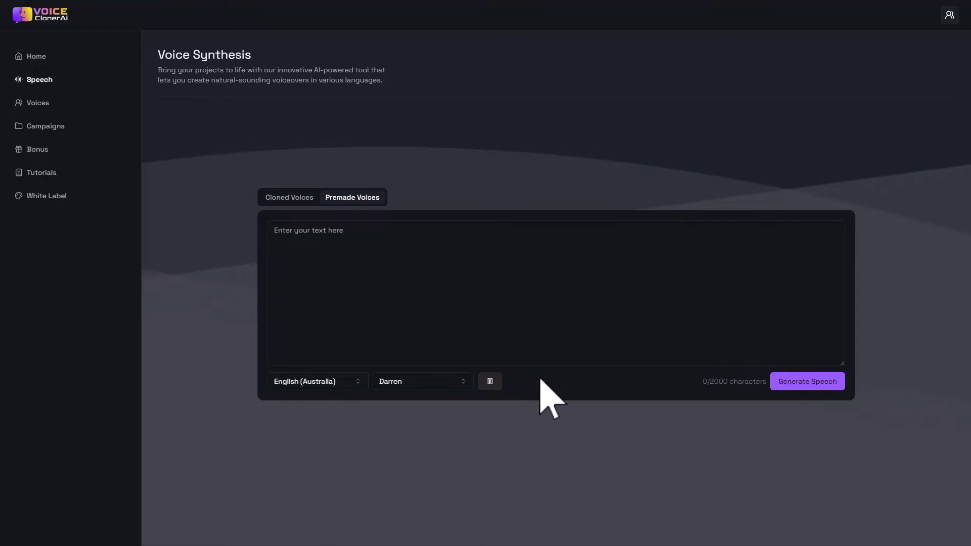
click(338, 385)
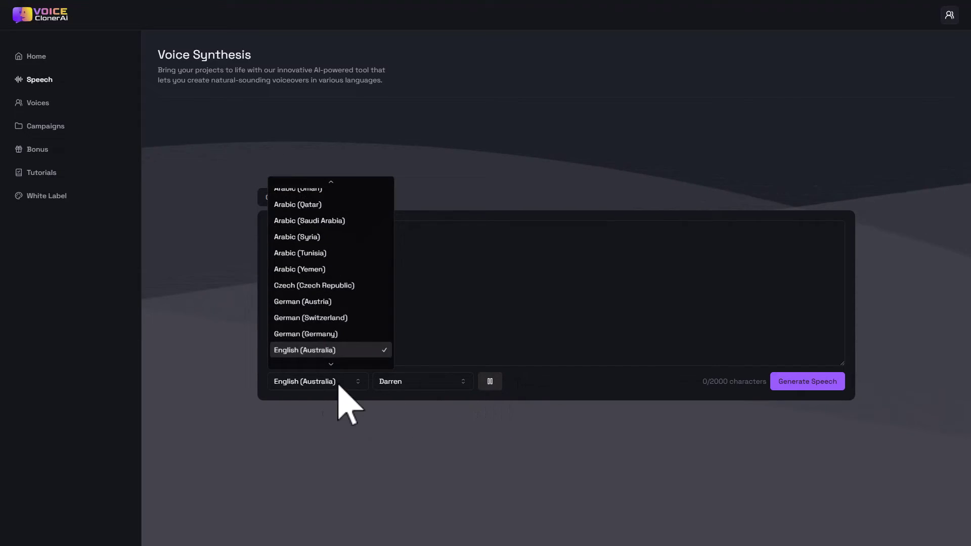
scroll(393, 310, up, 5)
click(362, 327)
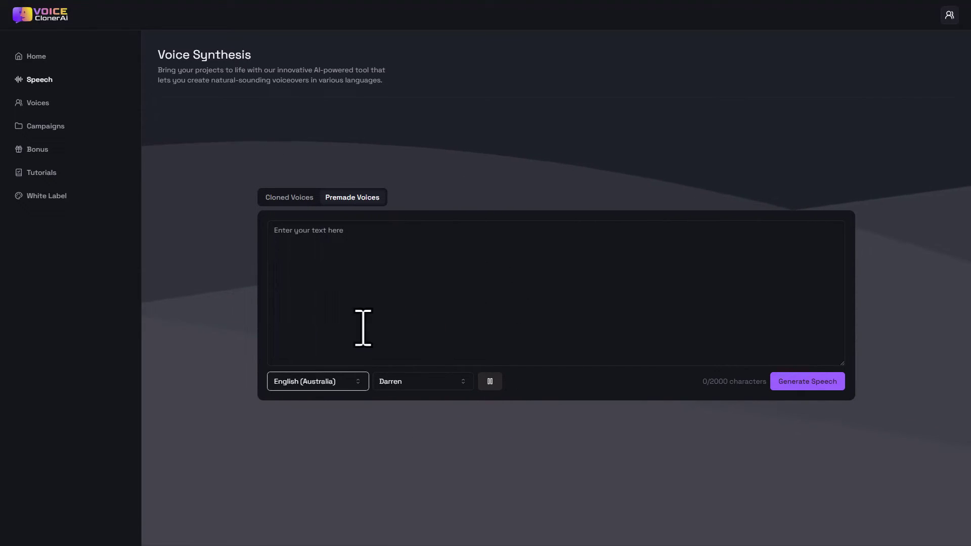
- Enter the intro text for cloned voice Cyril, set English, and generate speech
click(294, 200)
click(330, 285)
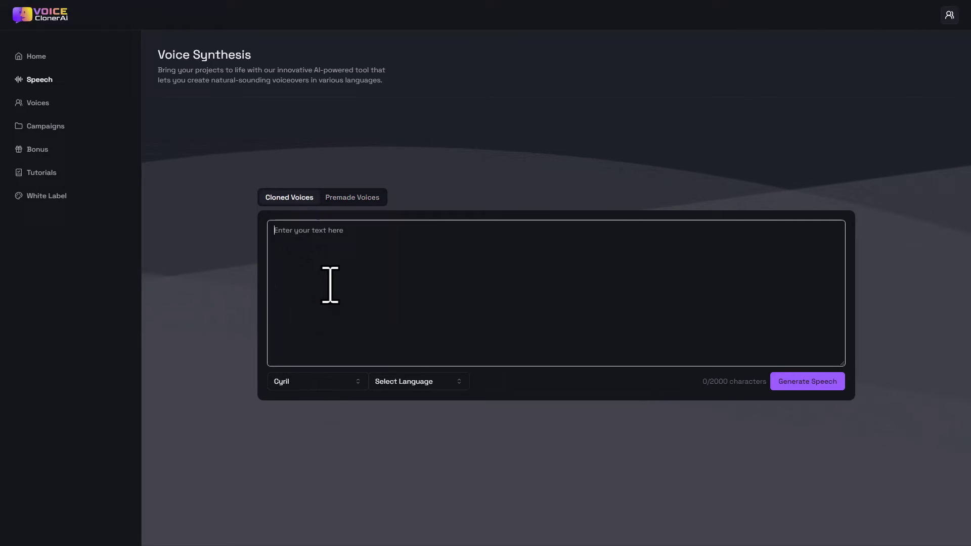
text(Hi, I am)
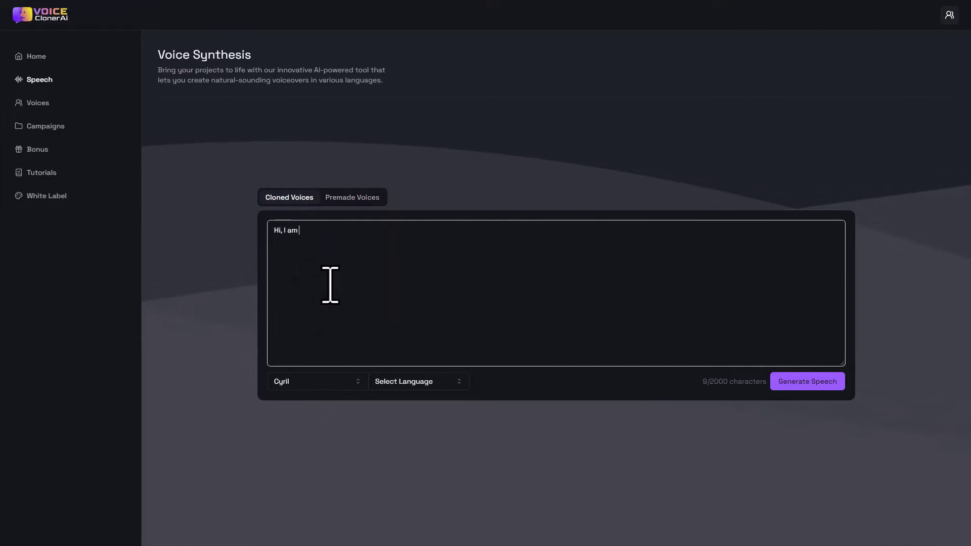
text(Cyril Gupta... This is)
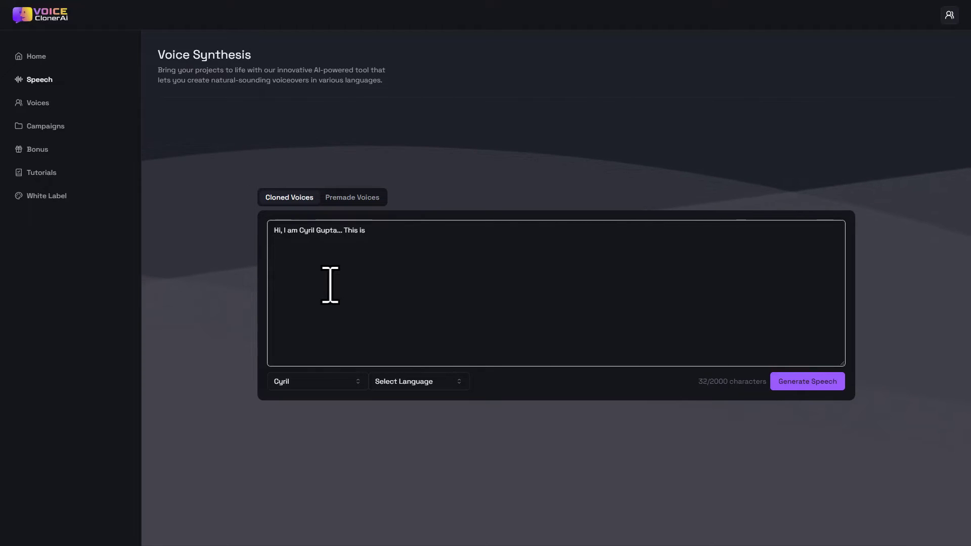
text(er. It can clone your voice. Let's check it out!)
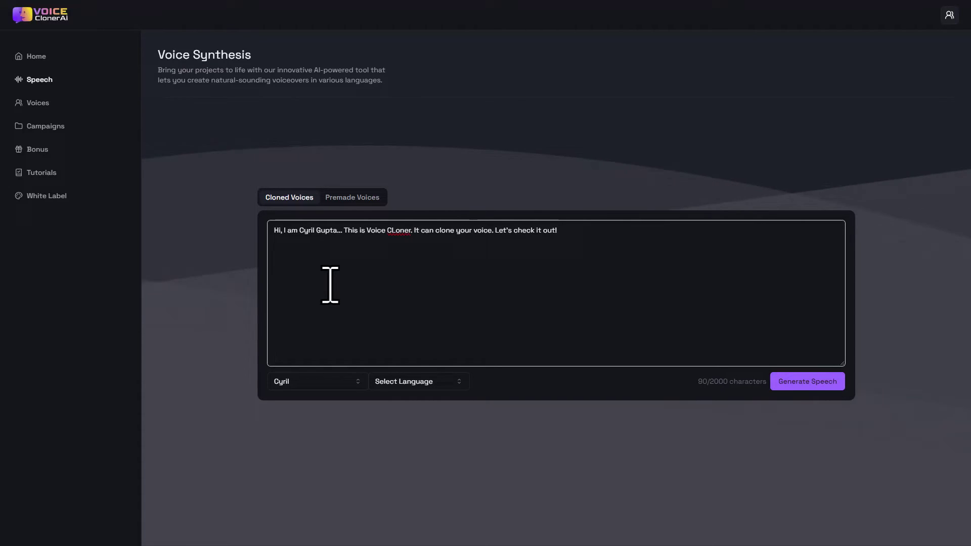
click(812, 383)
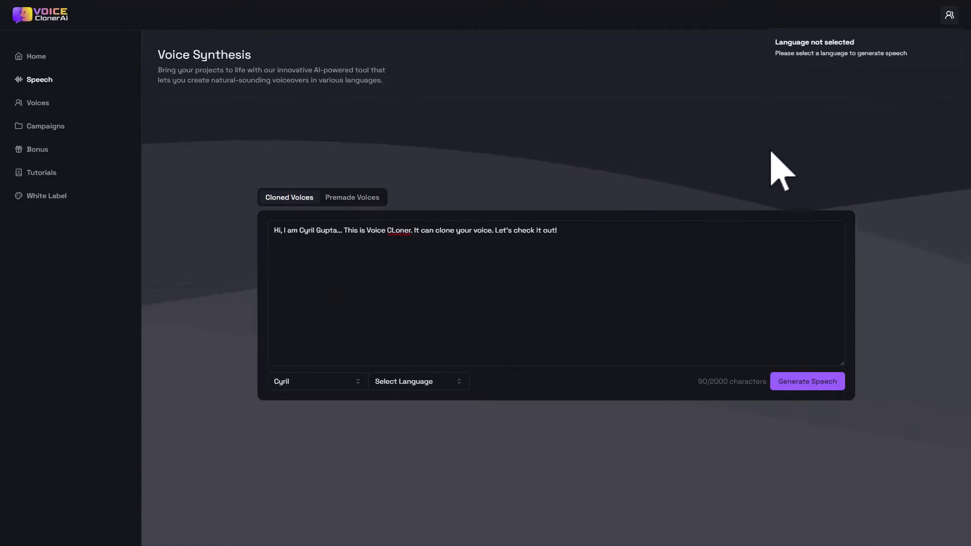
click(403, 384)
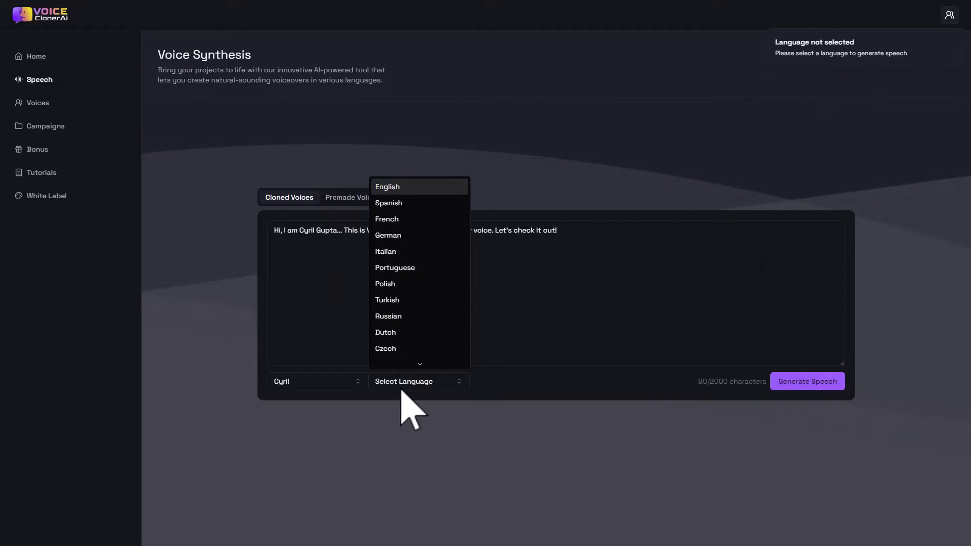
click(417, 190)
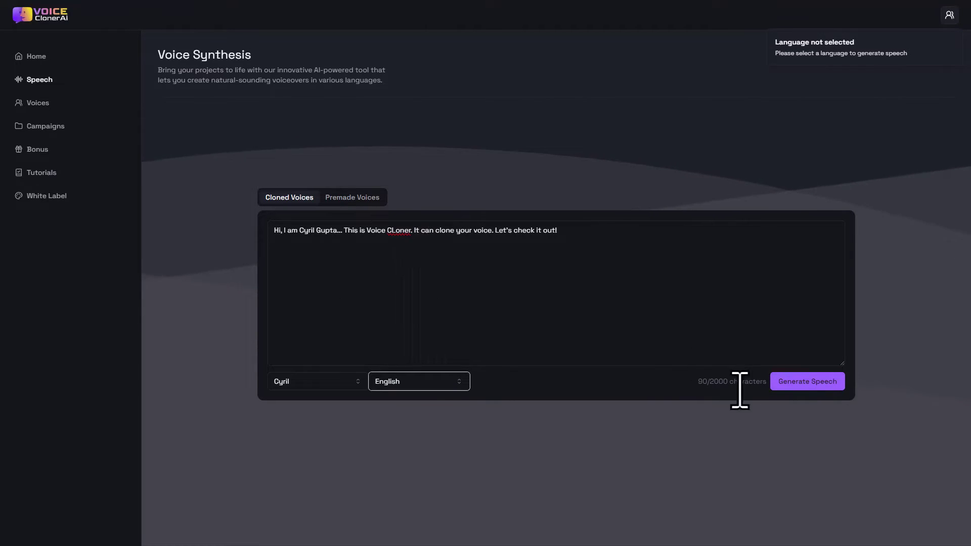
click(834, 385)
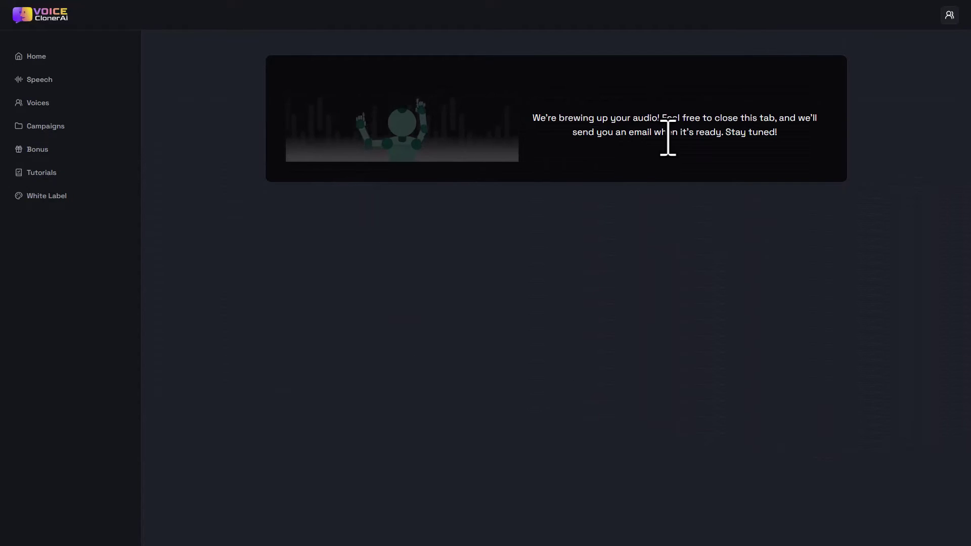
- Highlight parts of the processing message, then return to the home dashboard
drag(715, 118, 791, 122)
click(642, 169)
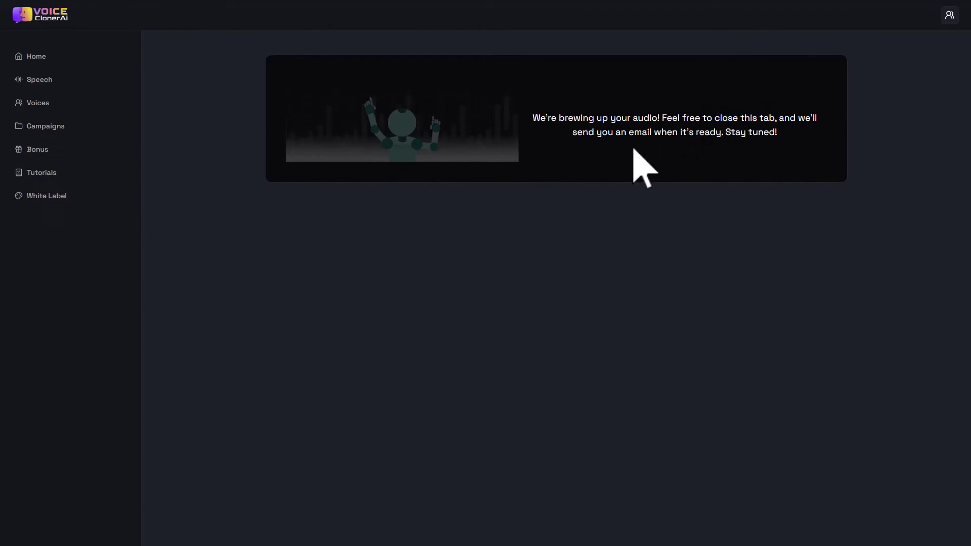
drag(596, 132, 740, 132)
click(733, 161)
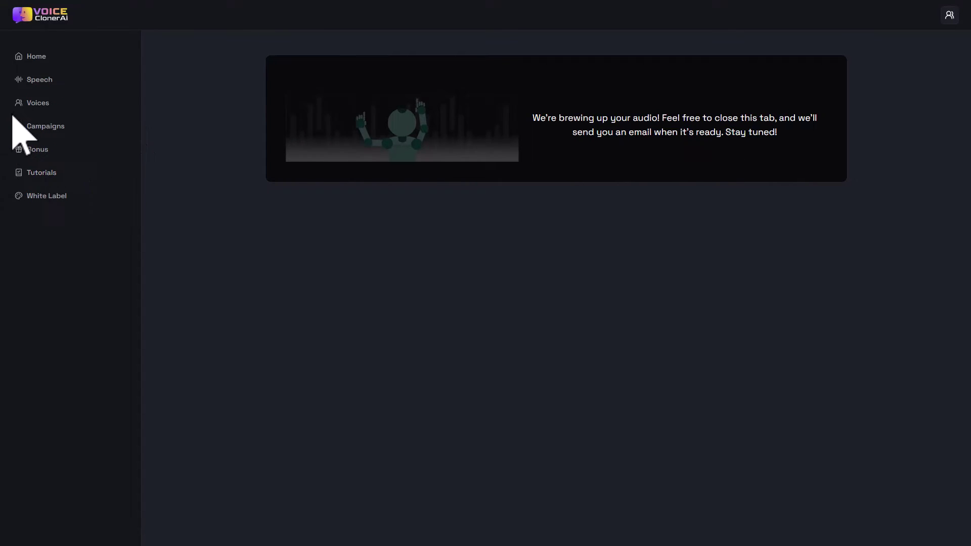
click(27, 60)
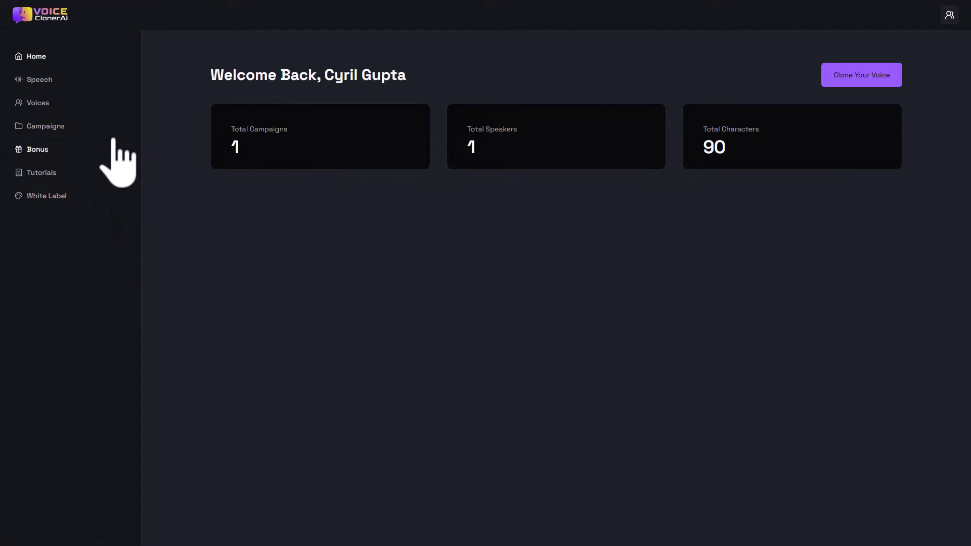
- Play the completed Cyril introduction campaign audio in Campaigns, then replay it
click(64, 126)
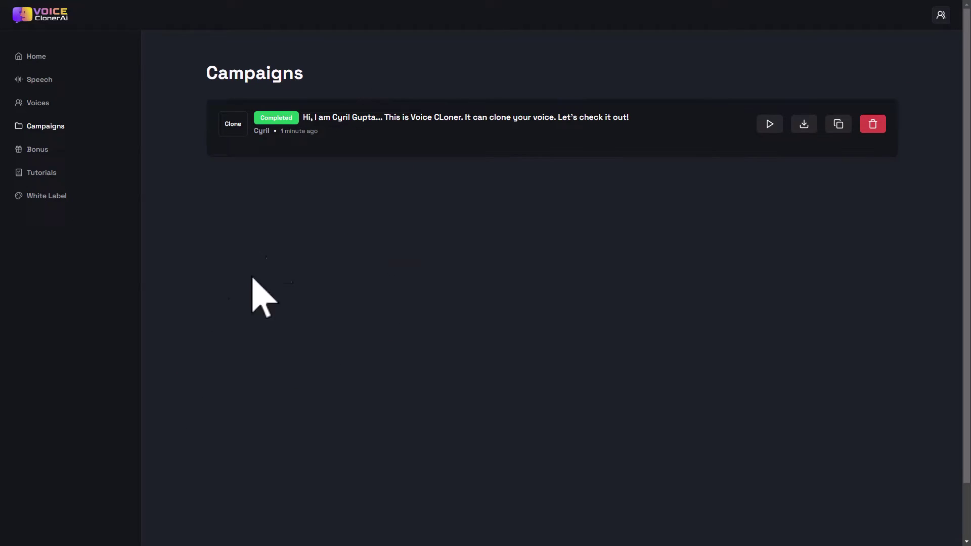
drag(331, 119, 559, 126)
click(575, 126)
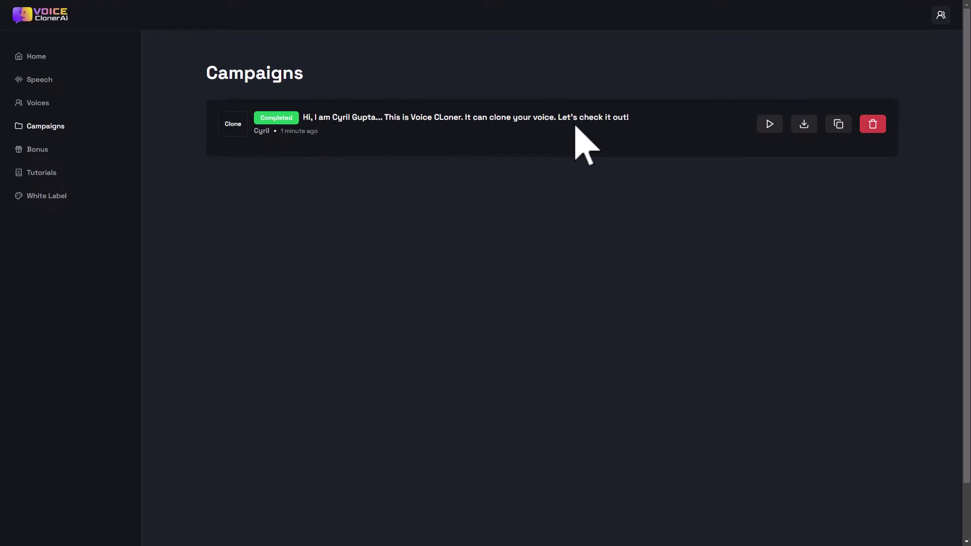
drag(342, 118, 525, 121)
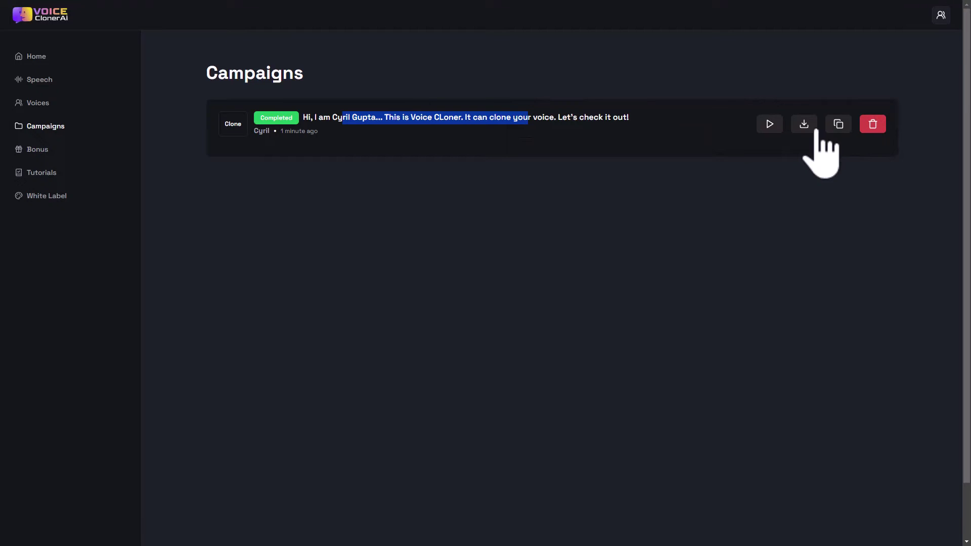
click(769, 129)
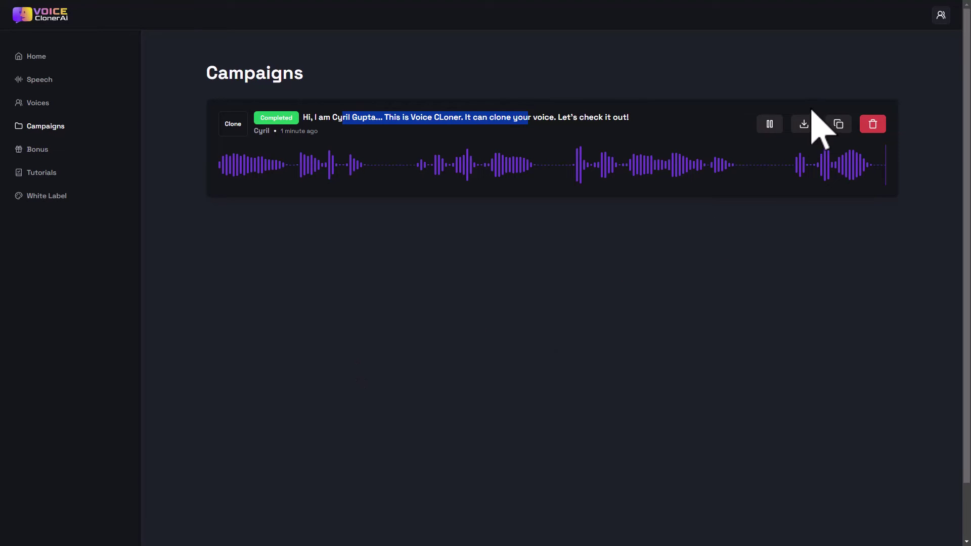
click(772, 133)
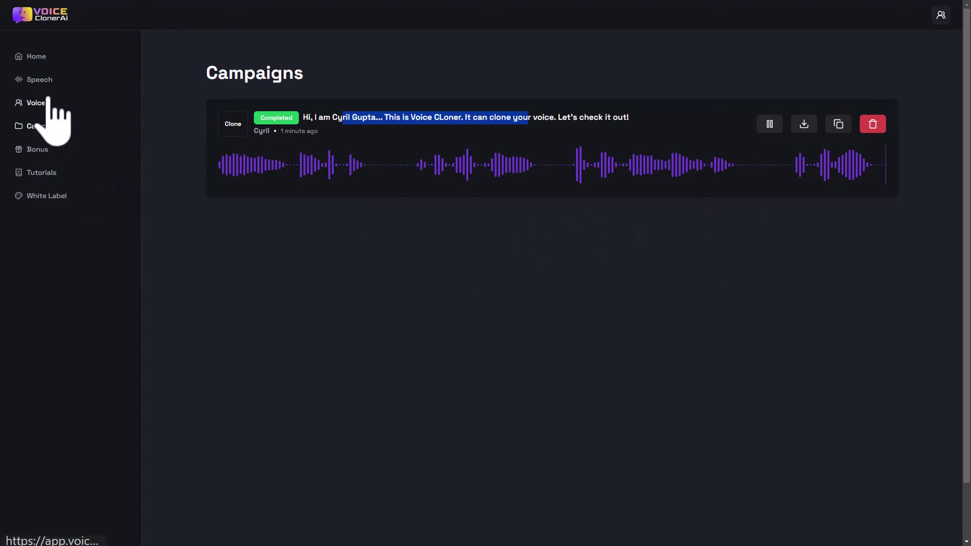
click(43, 82)
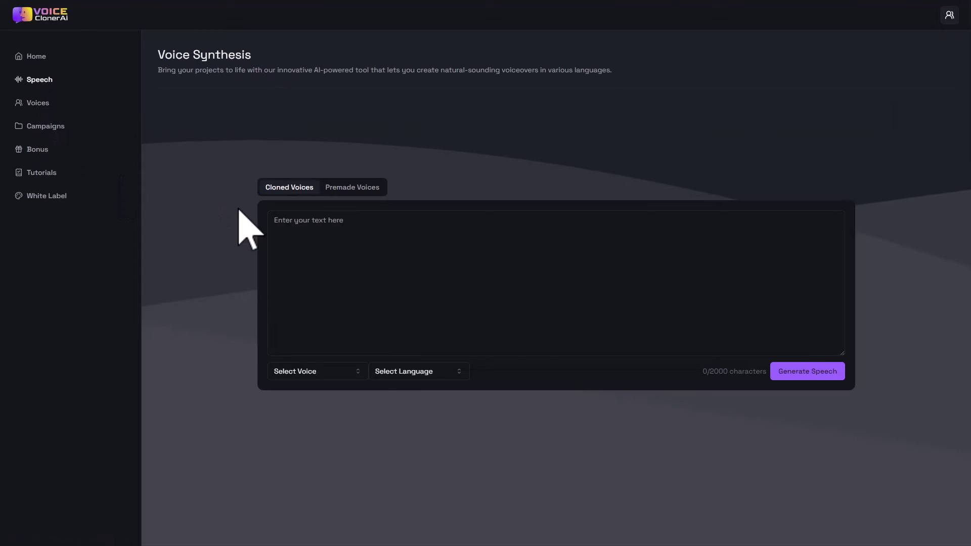
click(345, 277)
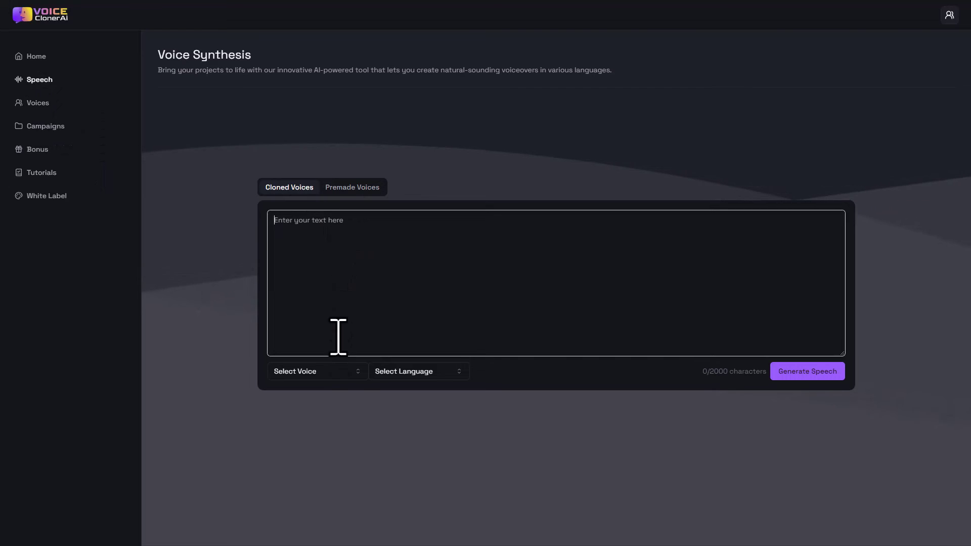
click(337, 377)
click(329, 394)
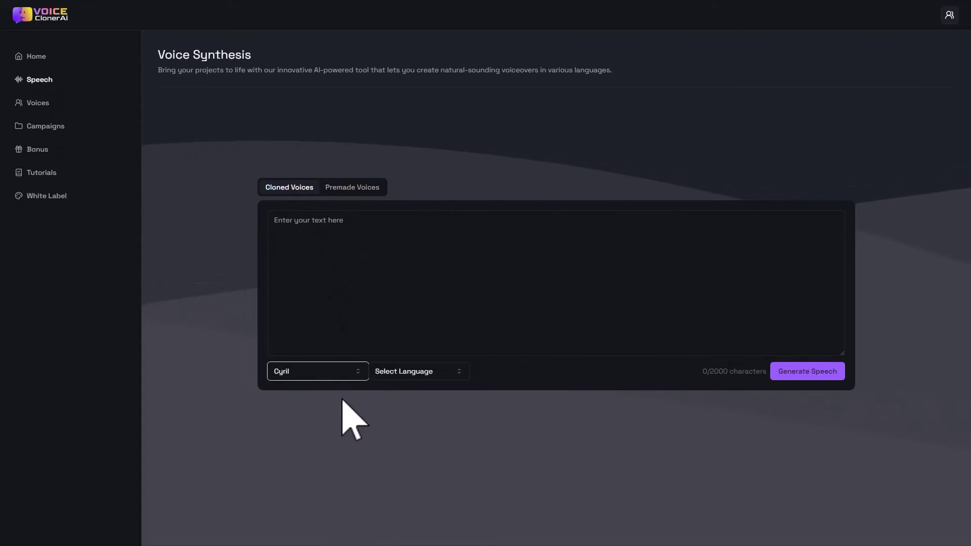
click(403, 379)
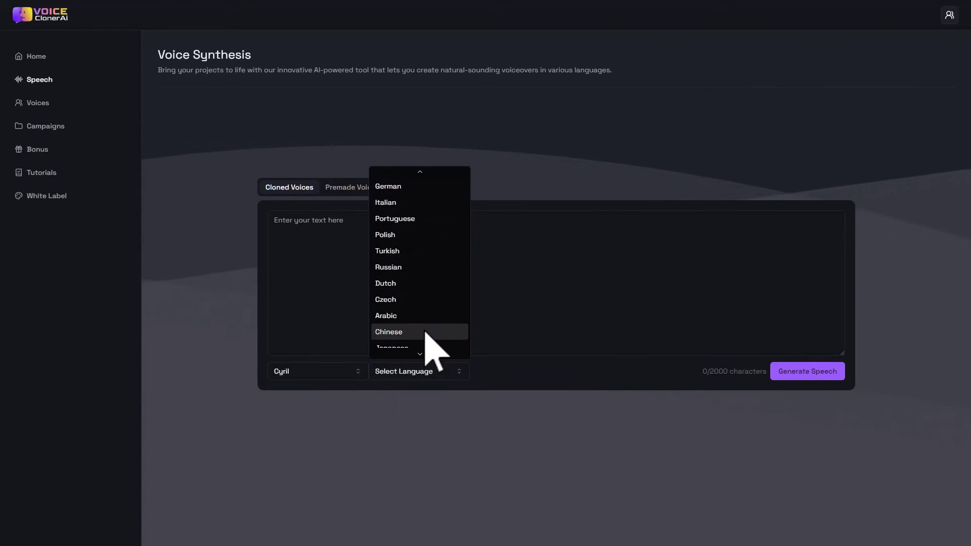
scroll(412, 309, down, 2)
scroll(418, 282, up, 3)
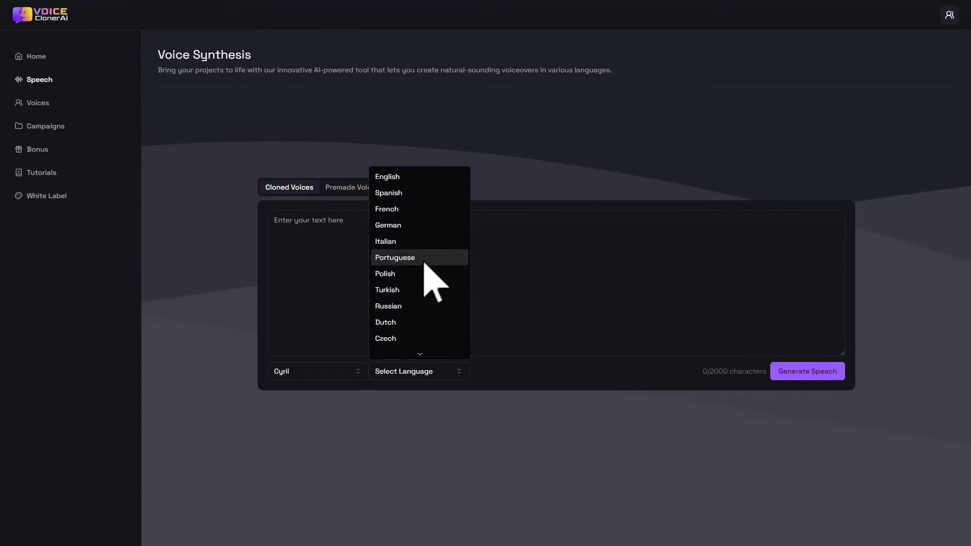
scroll(428, 283, down, 2)
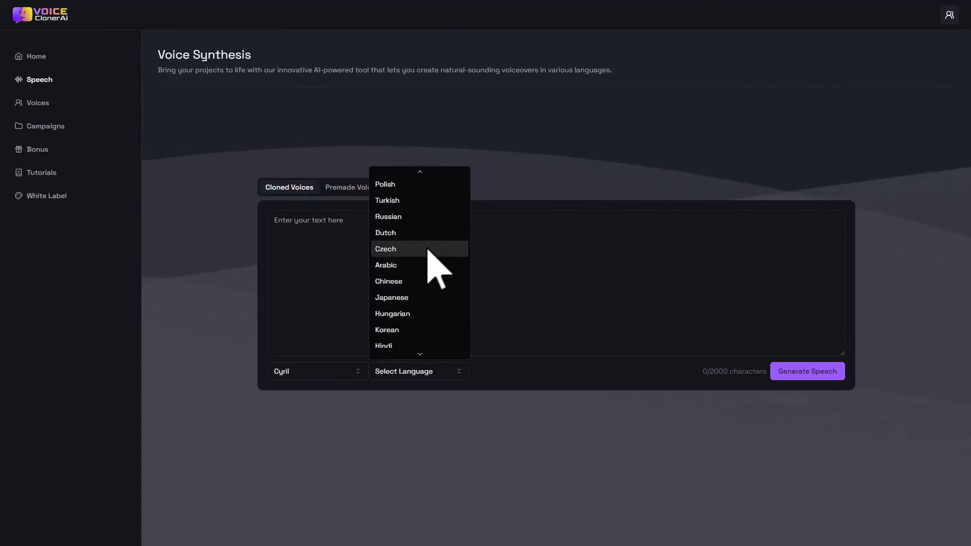
scroll(418, 248, up, 1)
scroll(413, 273, down, 2)
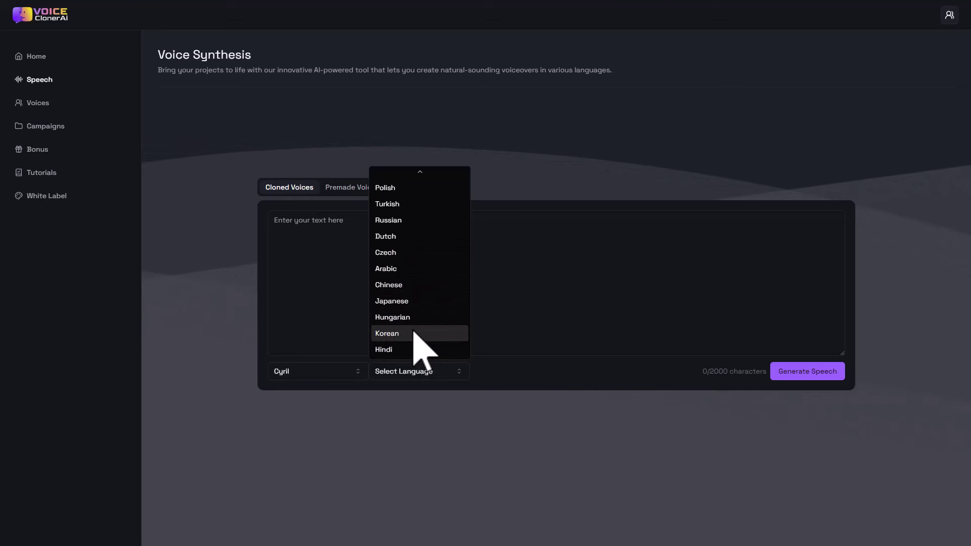
click(582, 331)
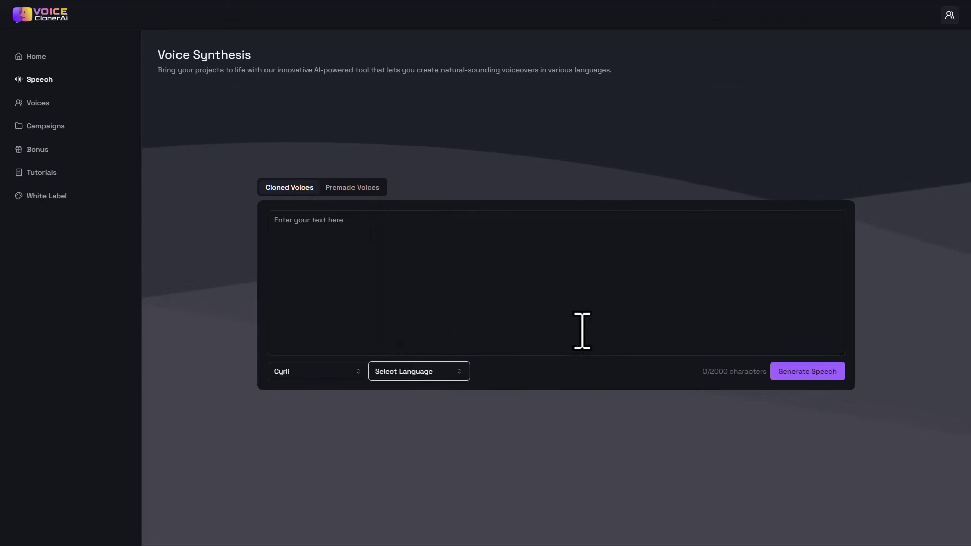
click(438, 372)
scroll(425, 324, down, 2)
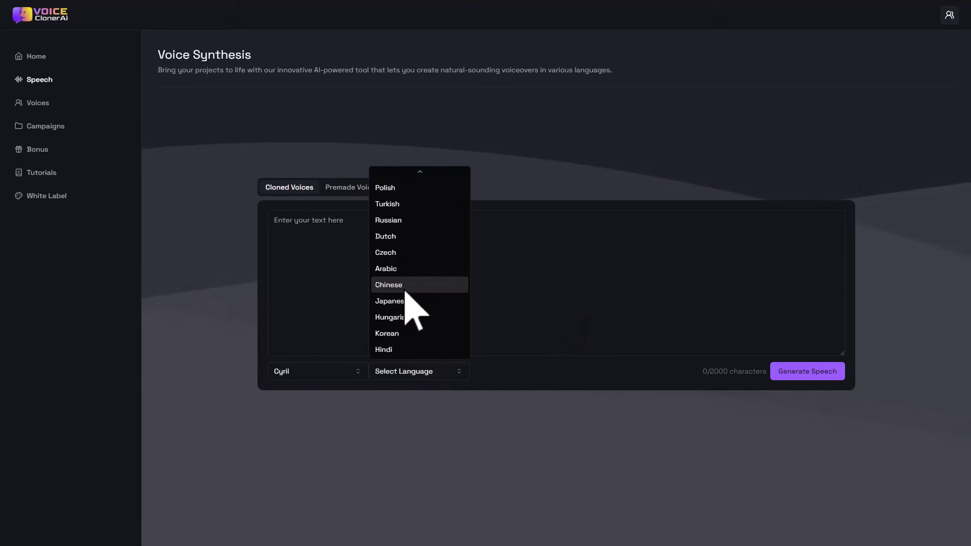
click(538, 313)
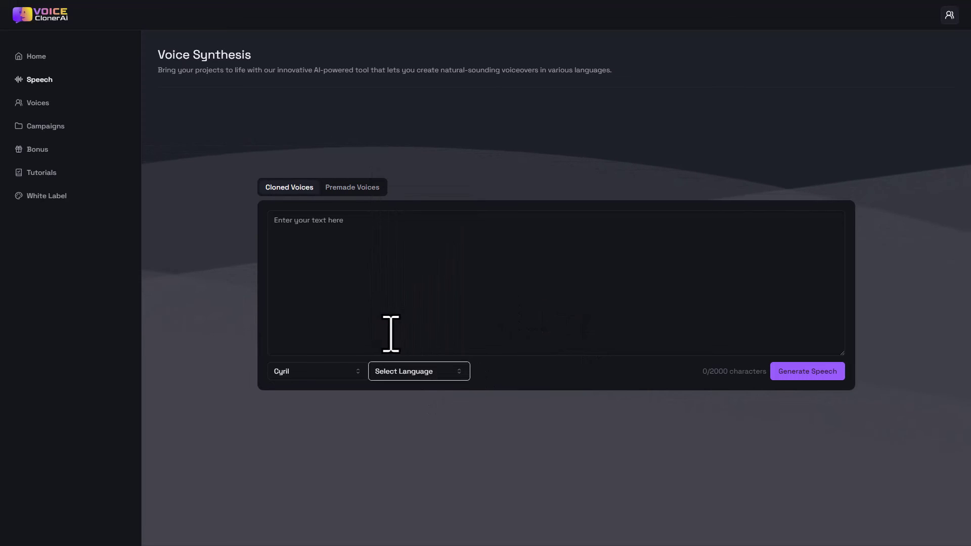
- Switch to Premade Voices and set the language to Arabic (Jordan)
click(349, 188)
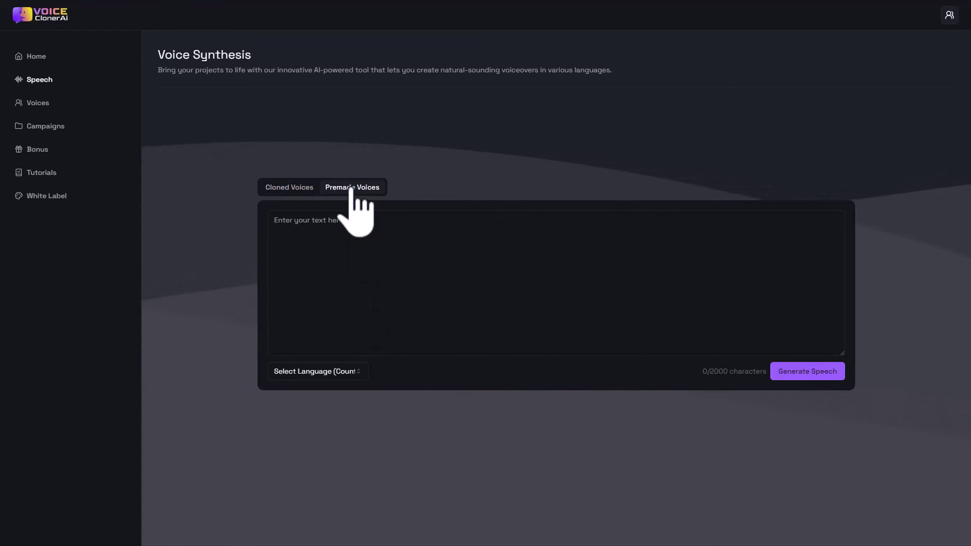
click(350, 372)
scroll(357, 255, down, 3)
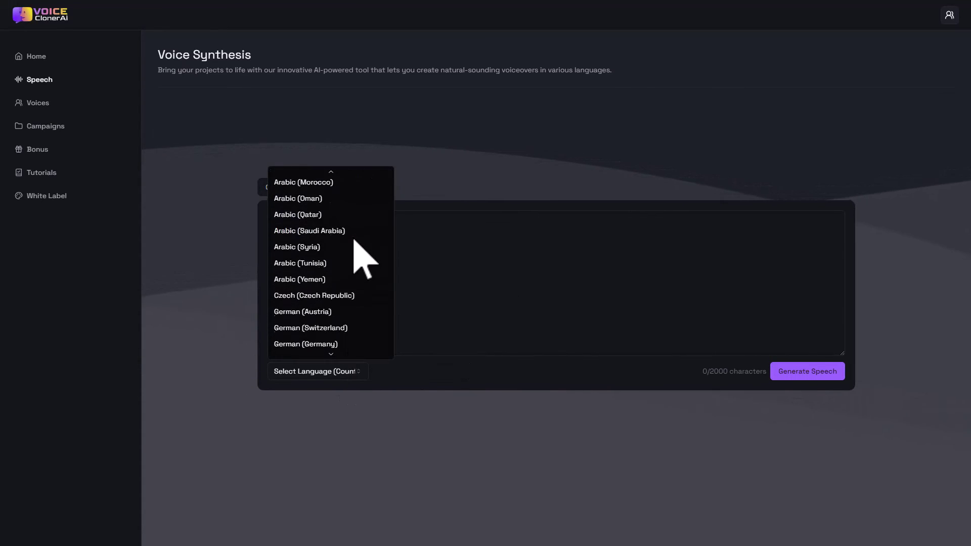
scroll(354, 246, down, 1)
scroll(354, 246, down, 2)
scroll(355, 250, down, 2)
scroll(354, 256, down, 3)
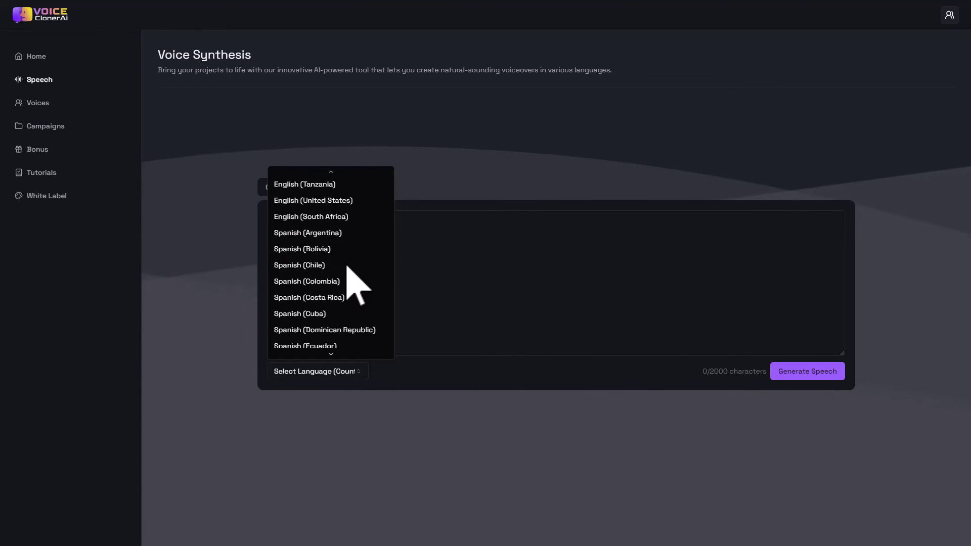
scroll(347, 268, down, 3)
scroll(347, 268, down, 3)
scroll(313, 273, down, 2)
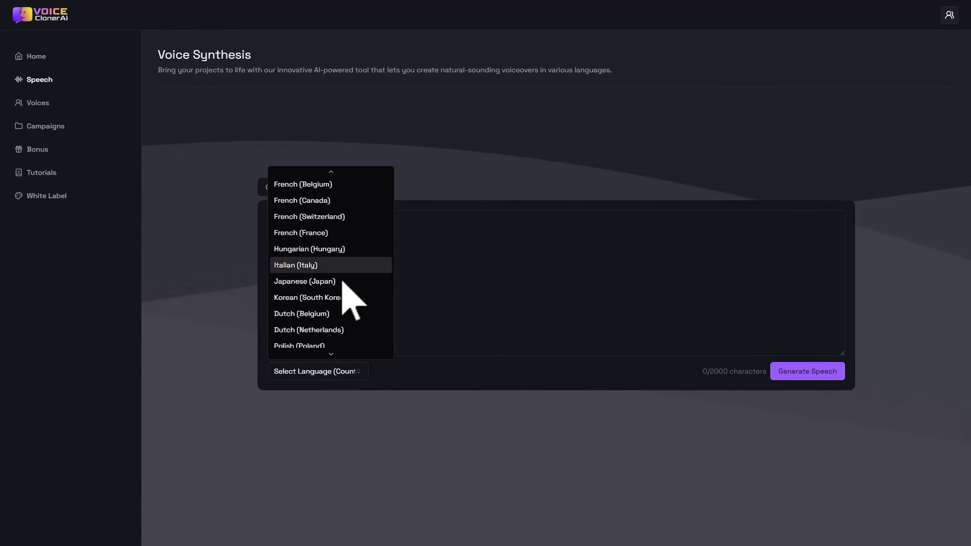
scroll(344, 283, up, 10)
scroll(347, 283, up, 5)
scroll(347, 285, up, 3)
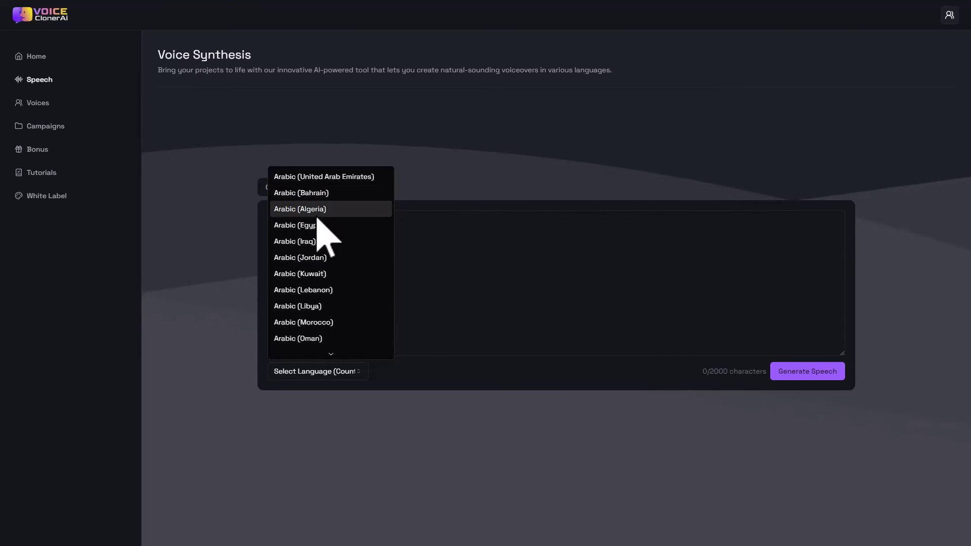
scroll(295, 230, down, 10)
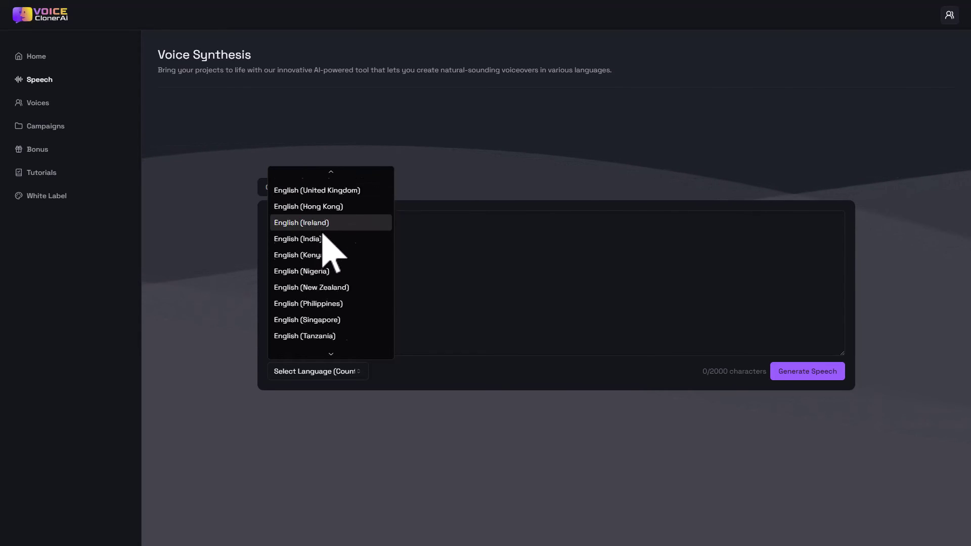
scroll(297, 231, down, 15)
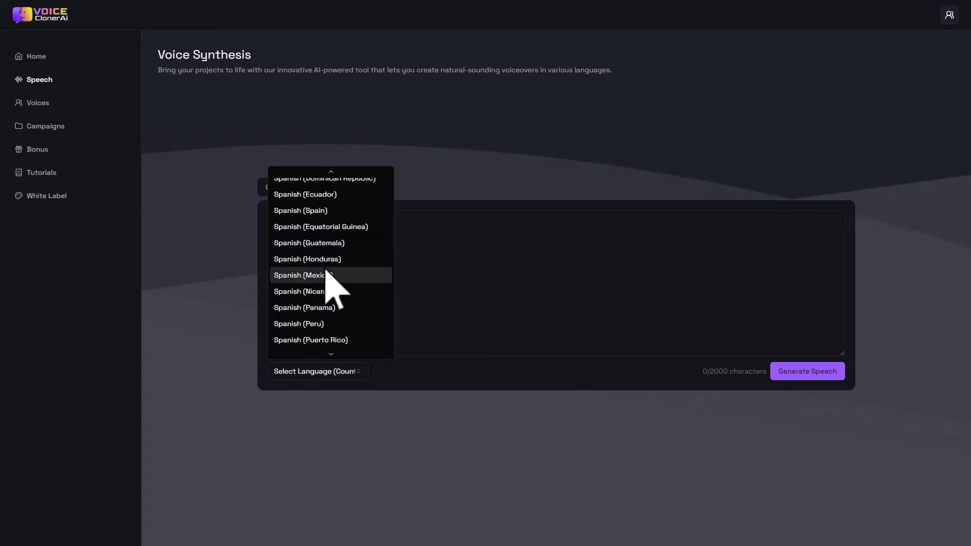
scroll(335, 313, down, 8)
scroll(357, 304, down, 5)
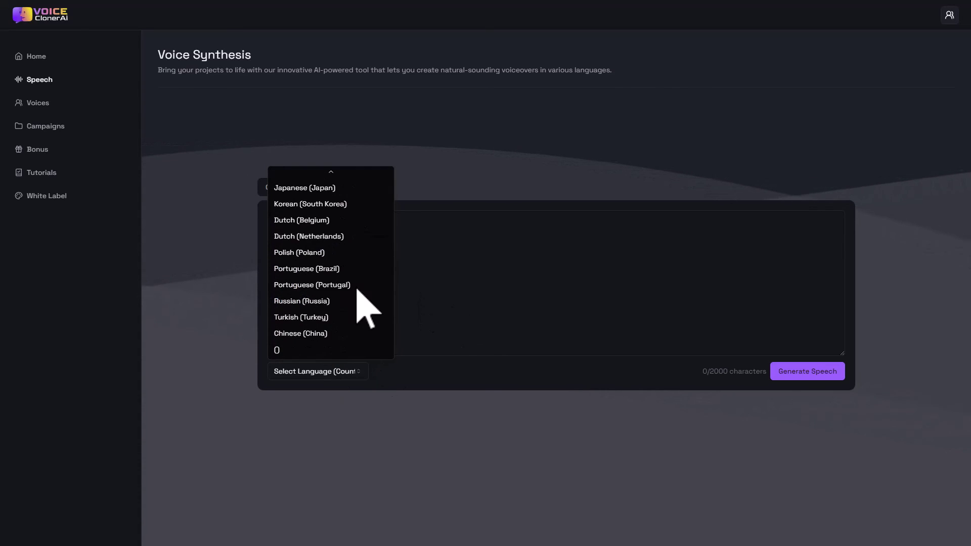
scroll(311, 346, up, 4)
scroll(313, 345, up, 4)
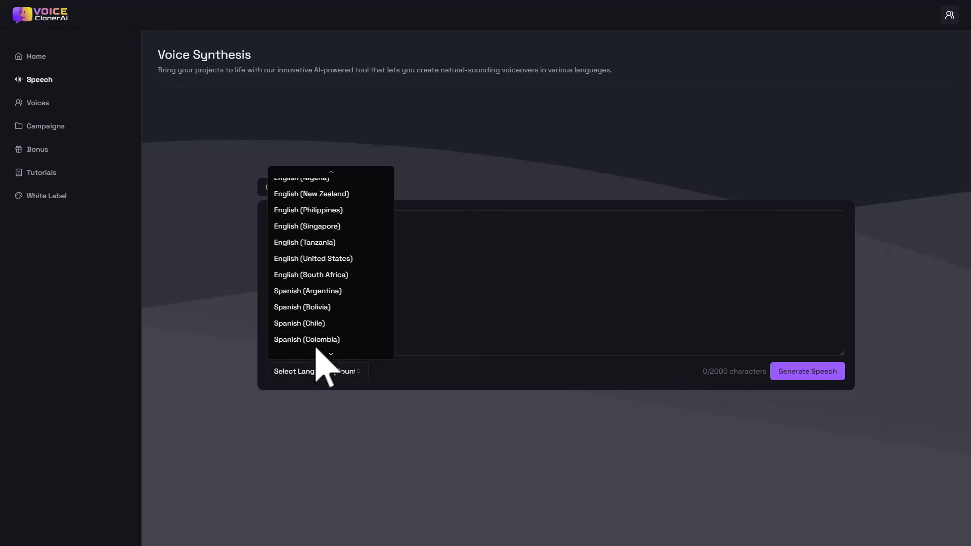
scroll(314, 346, up, 4)
scroll(316, 346, up, 3)
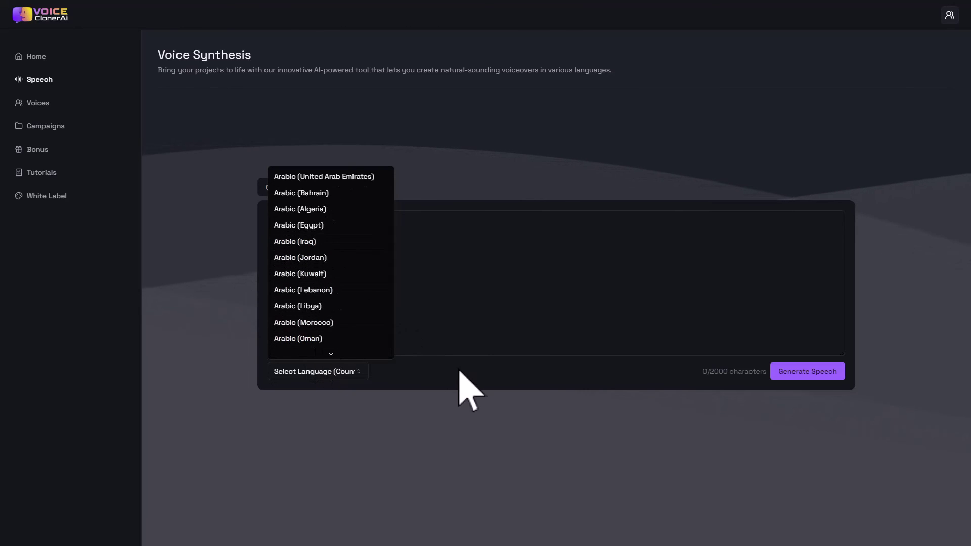
click(459, 371)
click(338, 372)
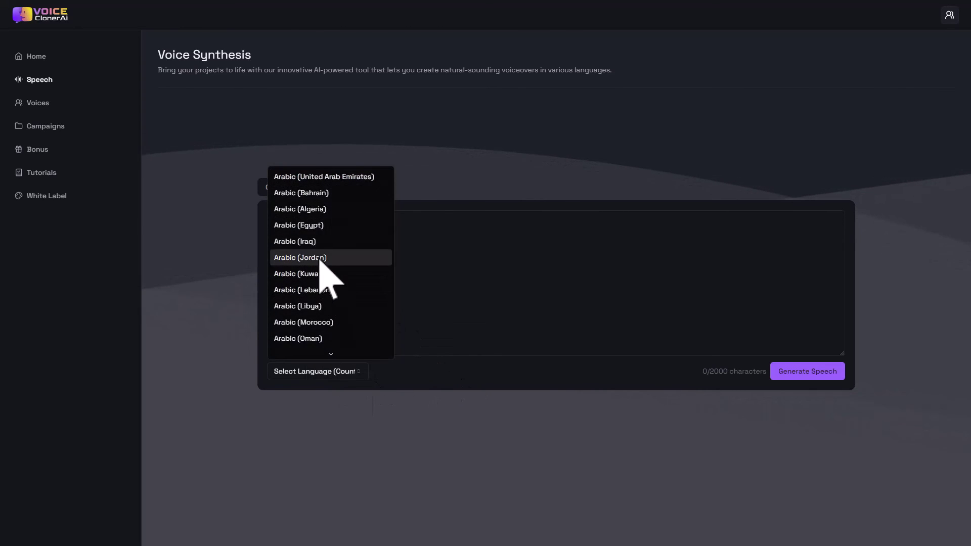
click(320, 259)
- Choose Taim, then Sana as the premade voice, and play Sana's sample
click(416, 374)
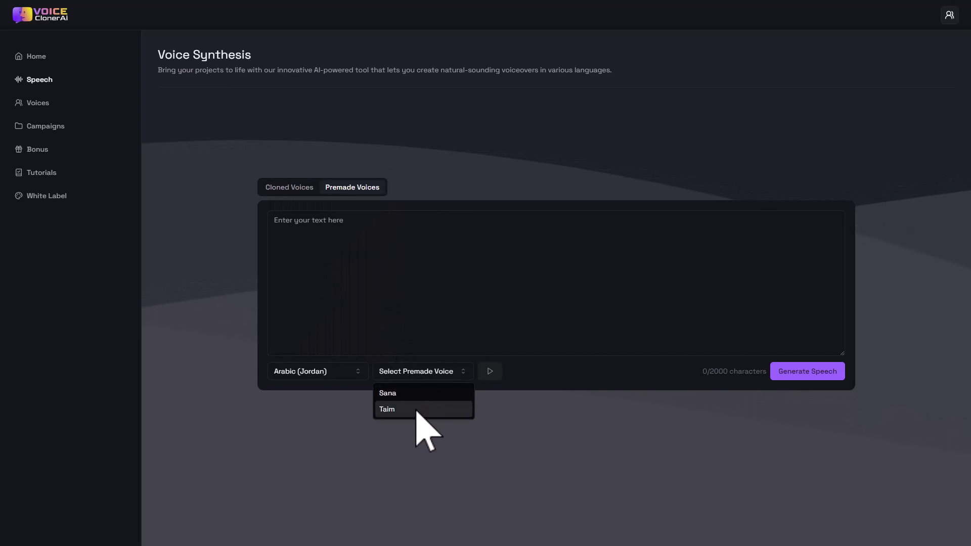
click(417, 409)
click(398, 374)
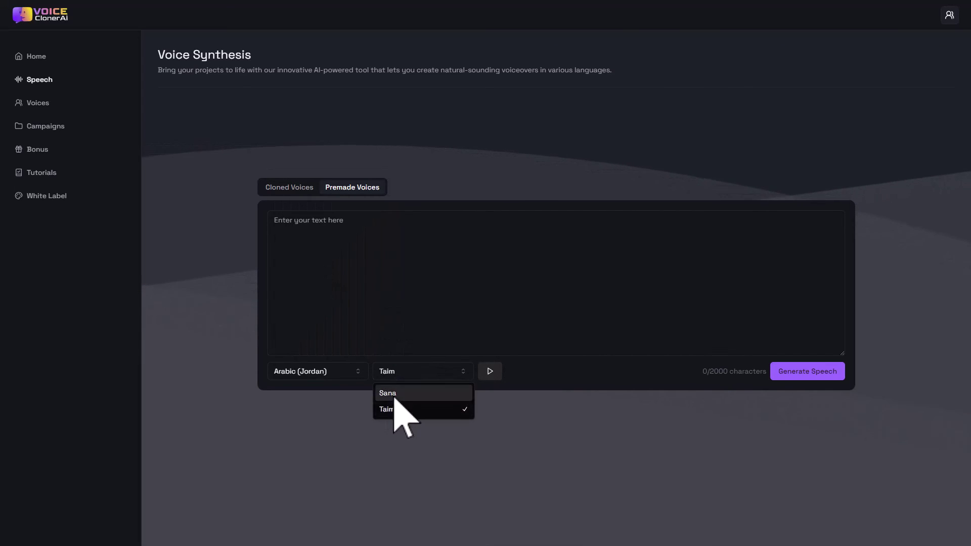
click(398, 391)
click(490, 371)
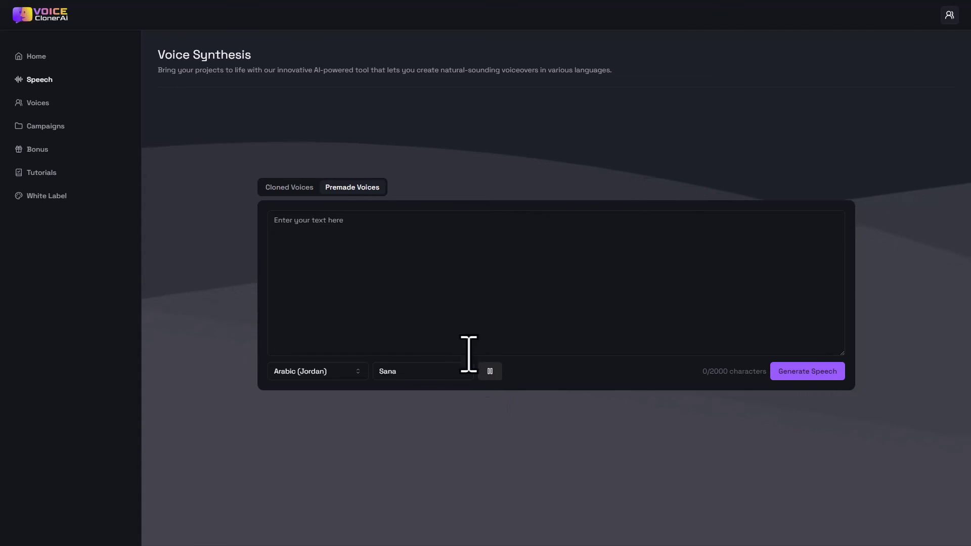
- Return to Cloned Voices, then go through Voice Lab to the empty Tutorials page
click(291, 188)
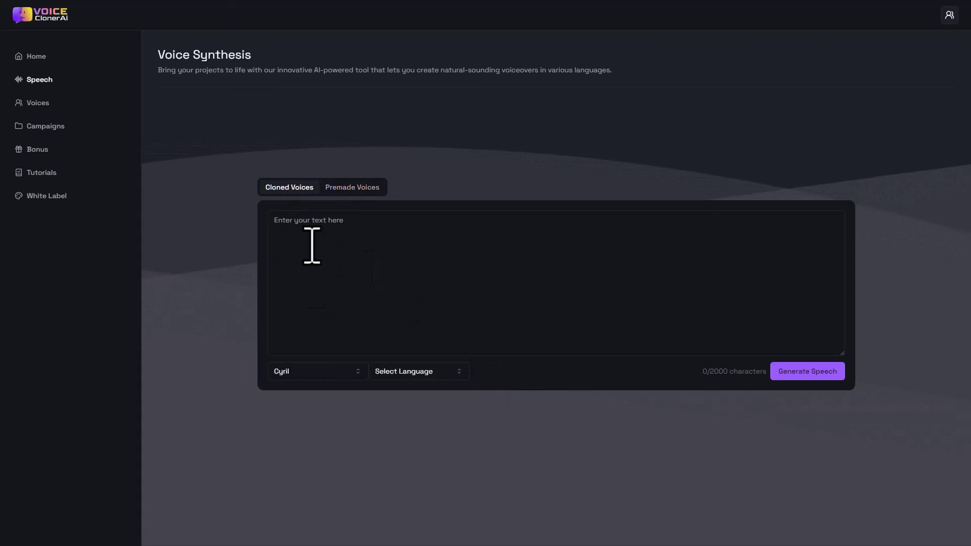
click(409, 380)
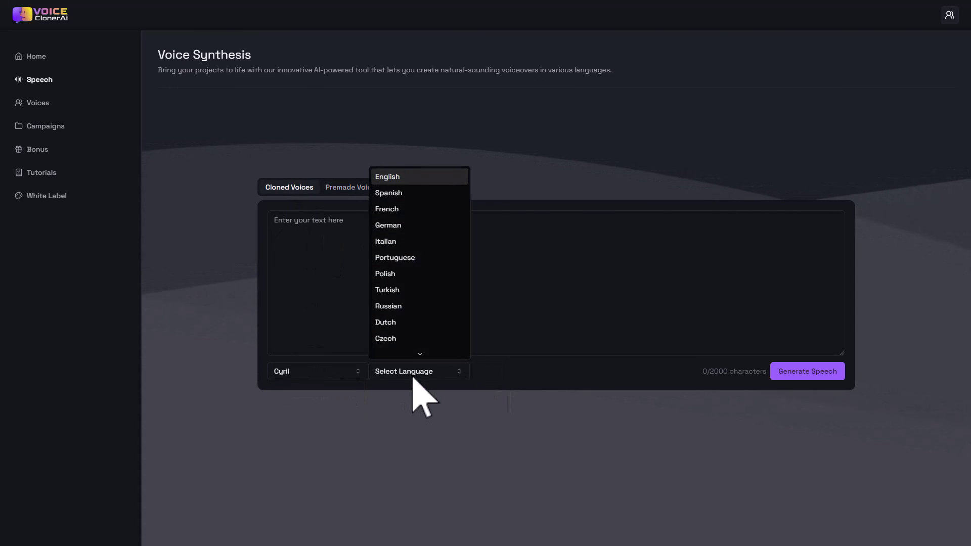
click(398, 420)
click(24, 106)
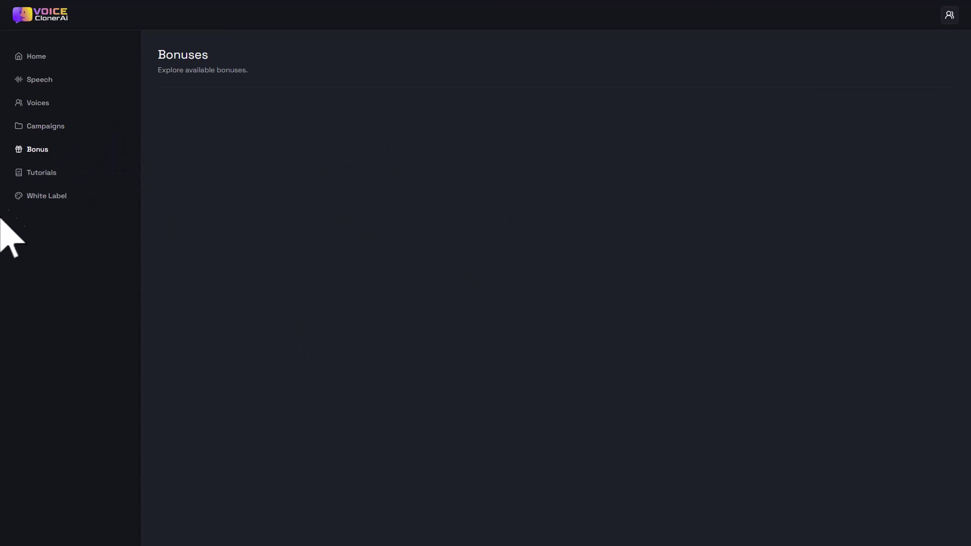
click(41, 176)
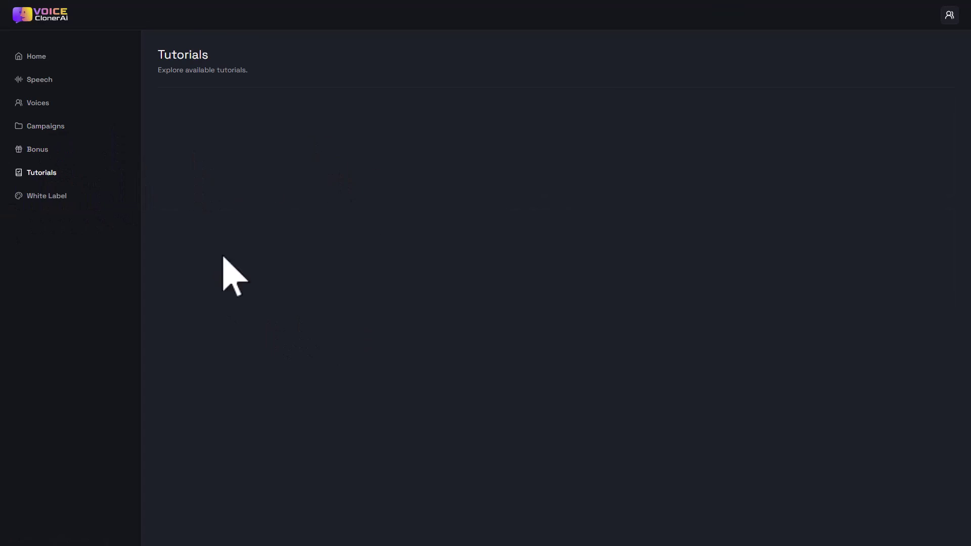
click(25, 195)
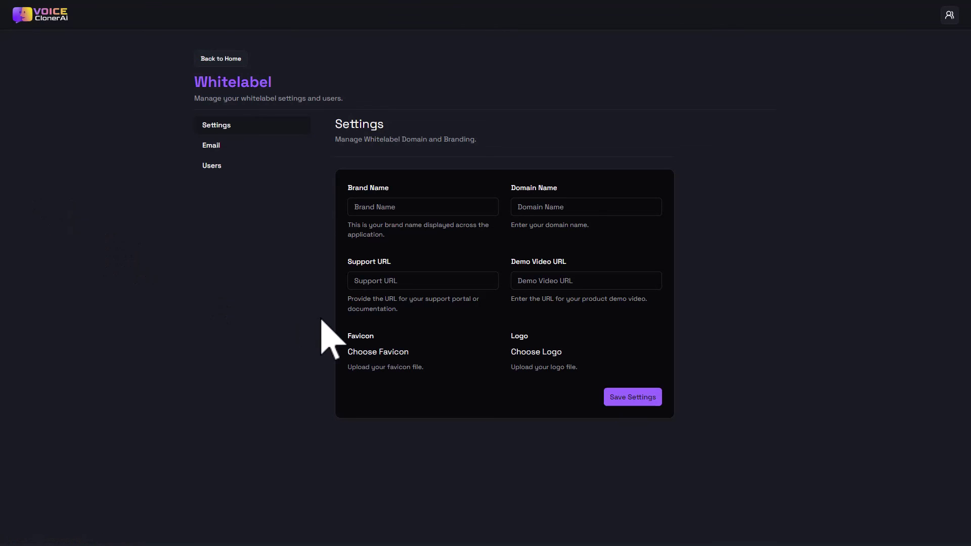